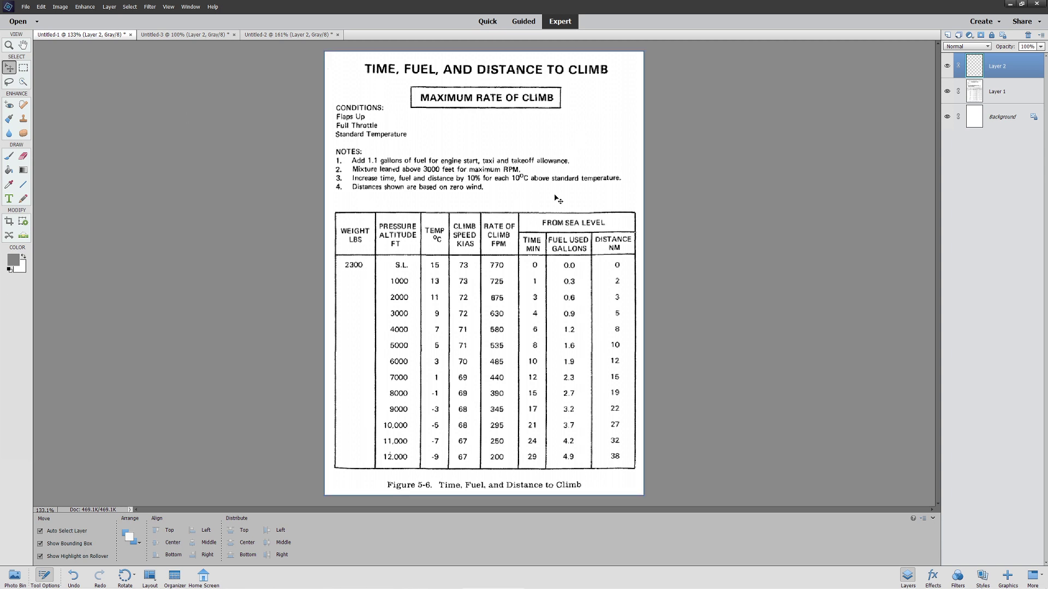
- Look through the three chart documents, ending on the Time, Fuel and Distance to Climb table
click(150, 36)
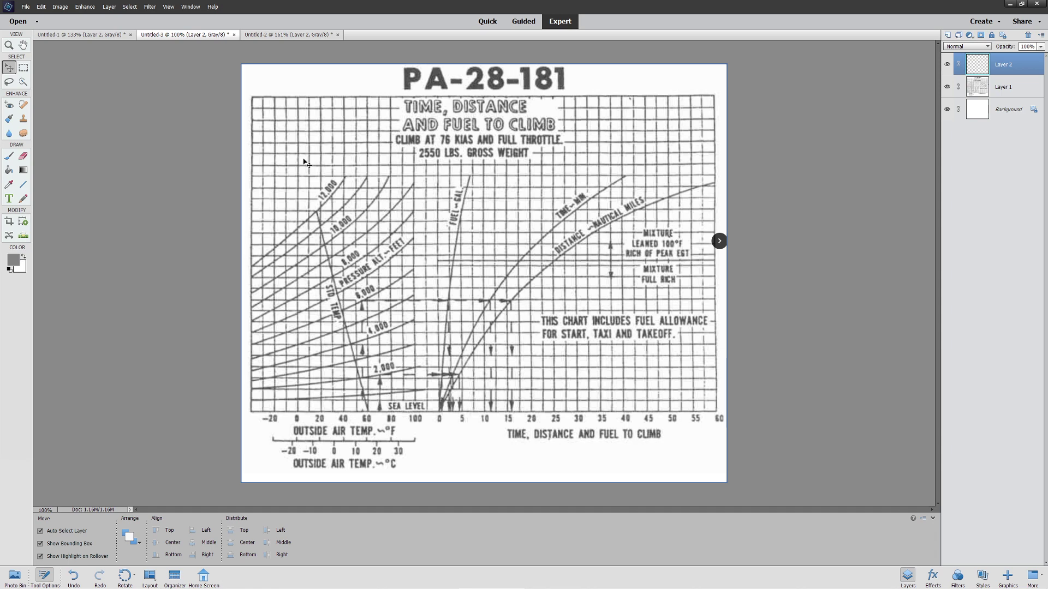
click(266, 36)
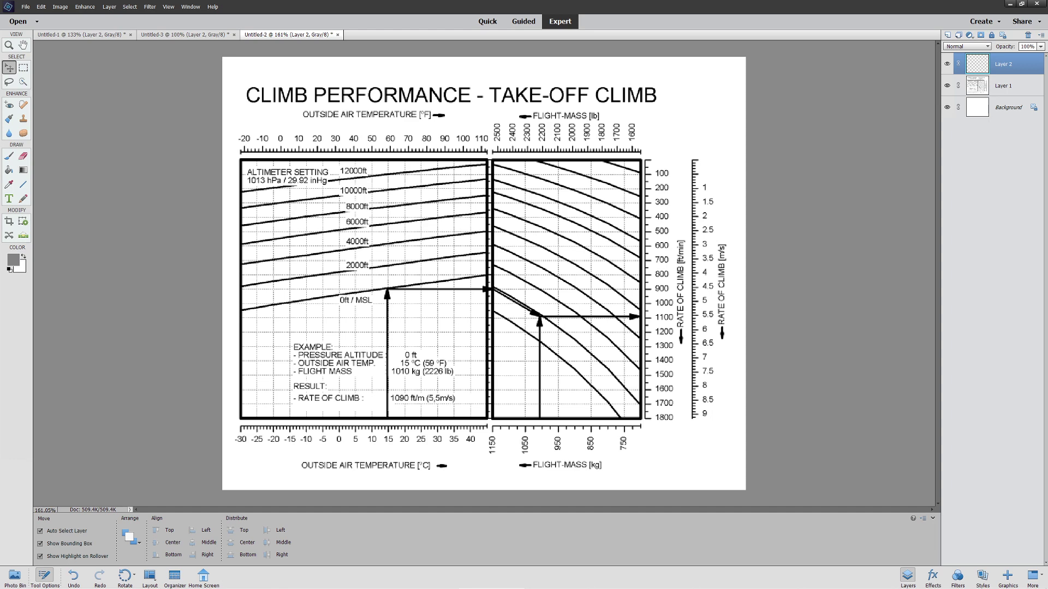
click(95, 34)
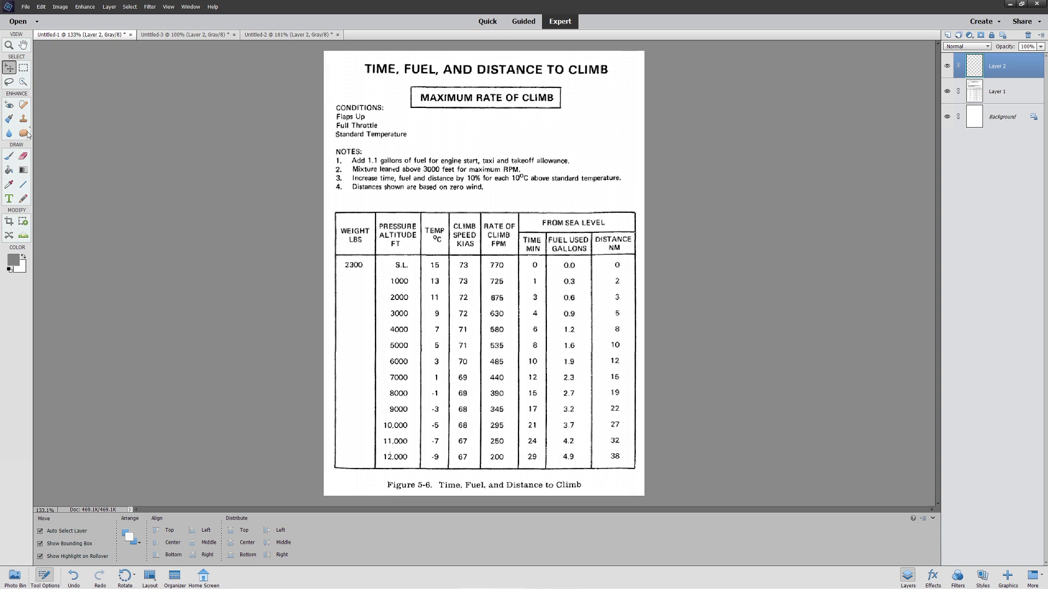
- Select the Line tool and draw a test line under the notes, then undo it
click(22, 184)
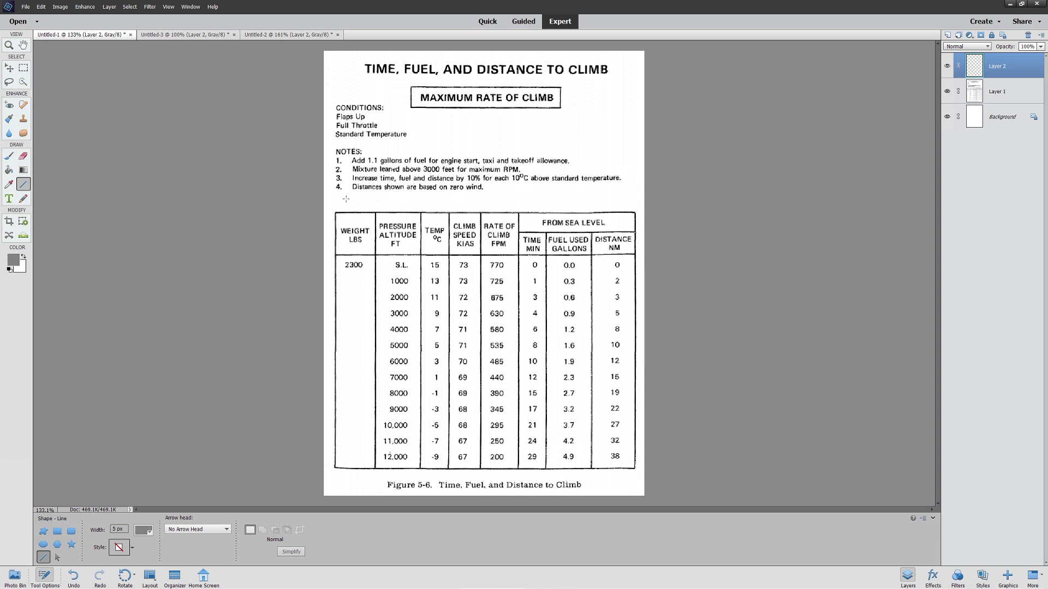
drag(441, 196, 495, 196)
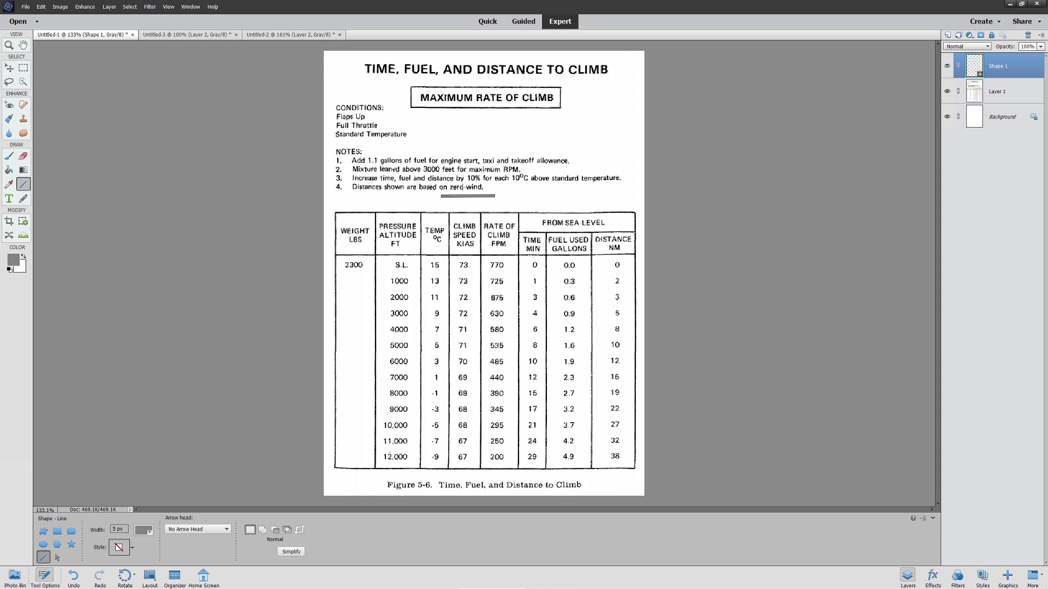
key(ctrl+z)
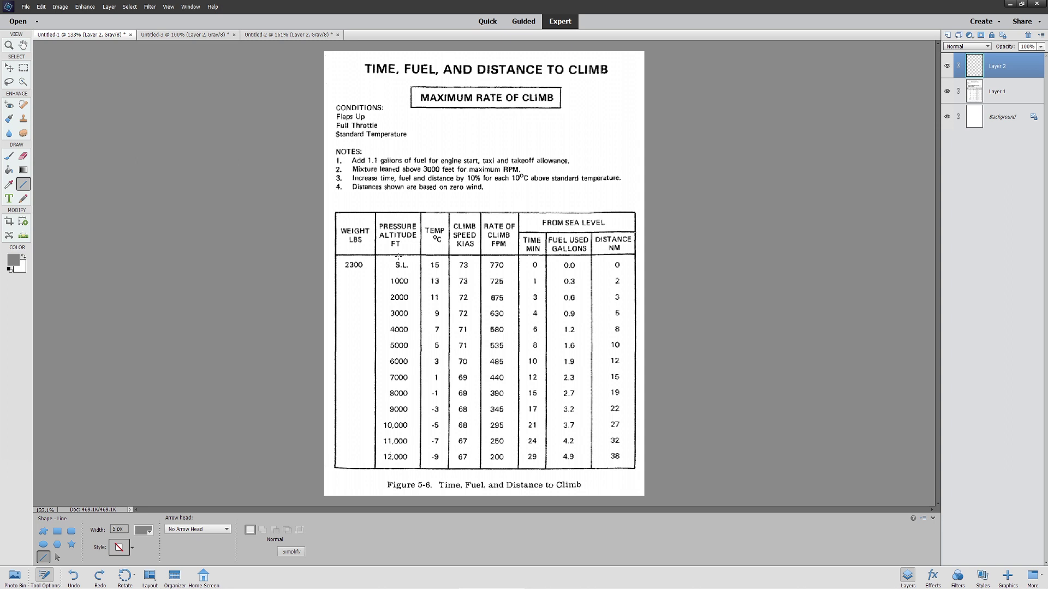
- Underline the S.L. and 5000 rows after undoing a stray 4000-row line, then switch to the notes
drag(376, 344, 627, 332)
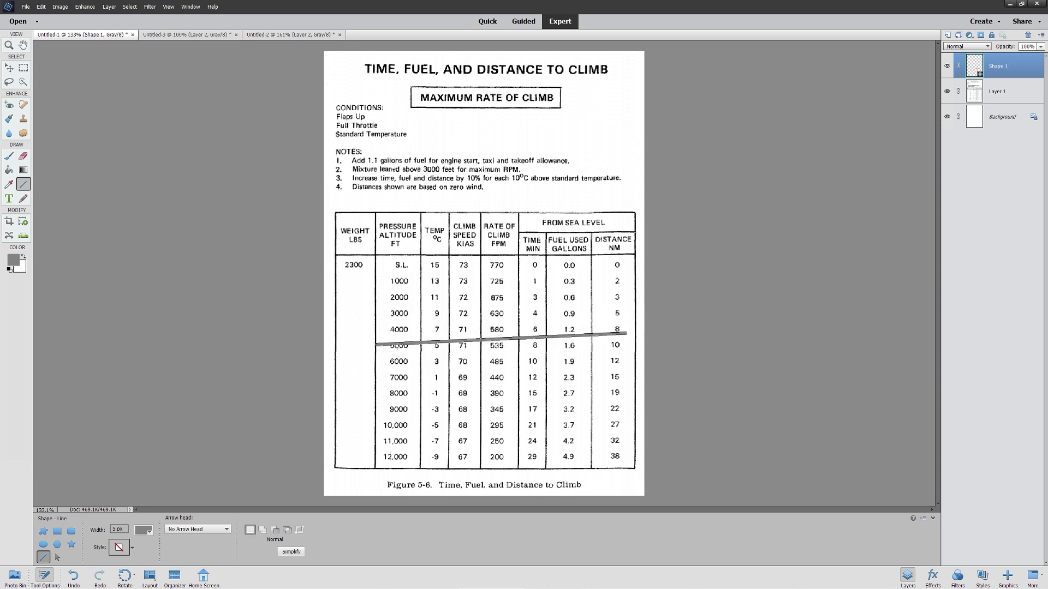
key(ctrl+z)
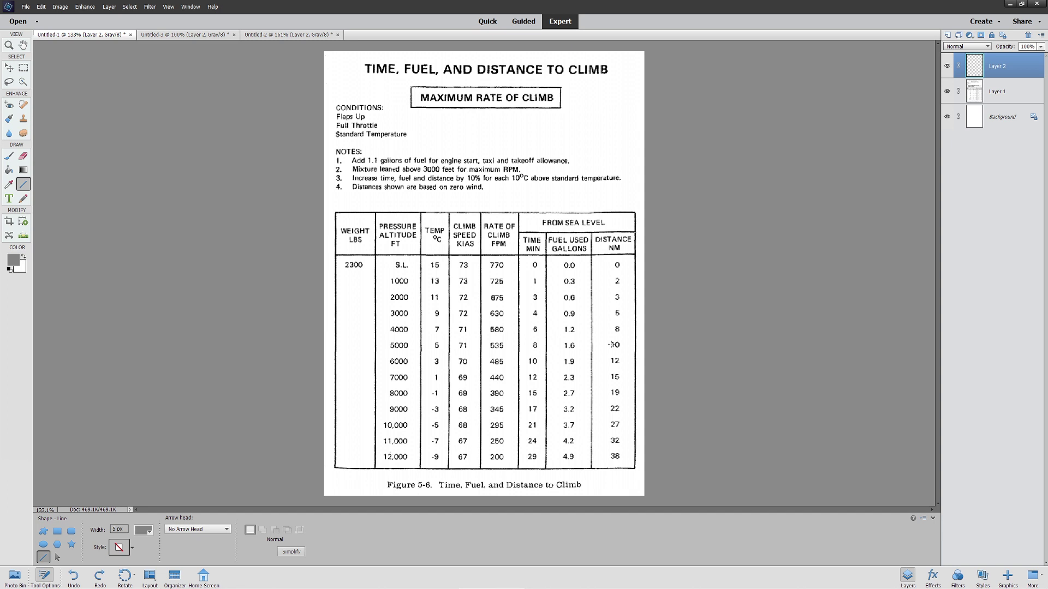
drag(358, 268, 666, 270)
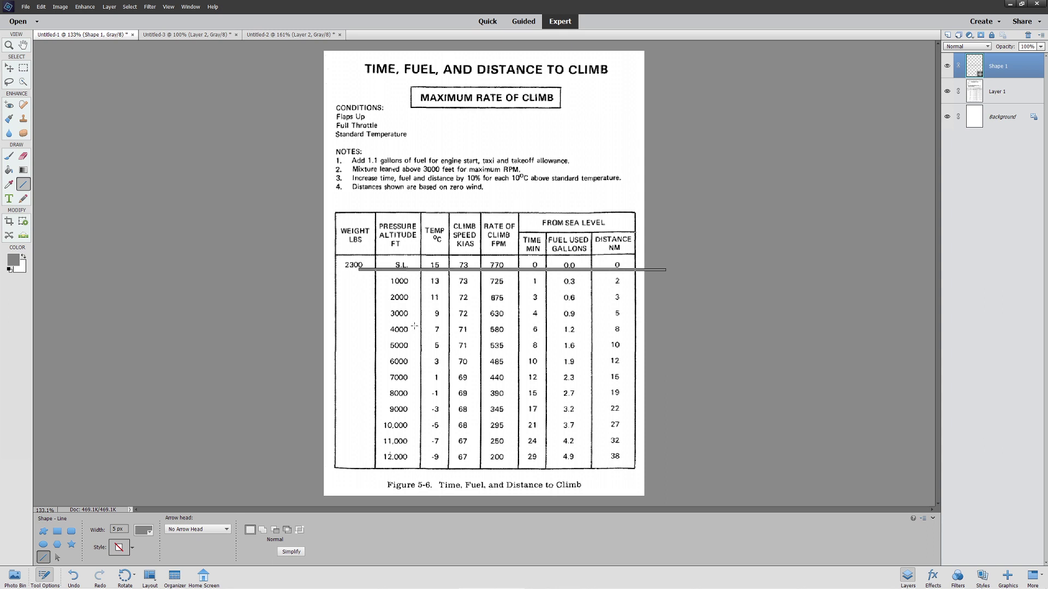
drag(366, 356, 655, 349)
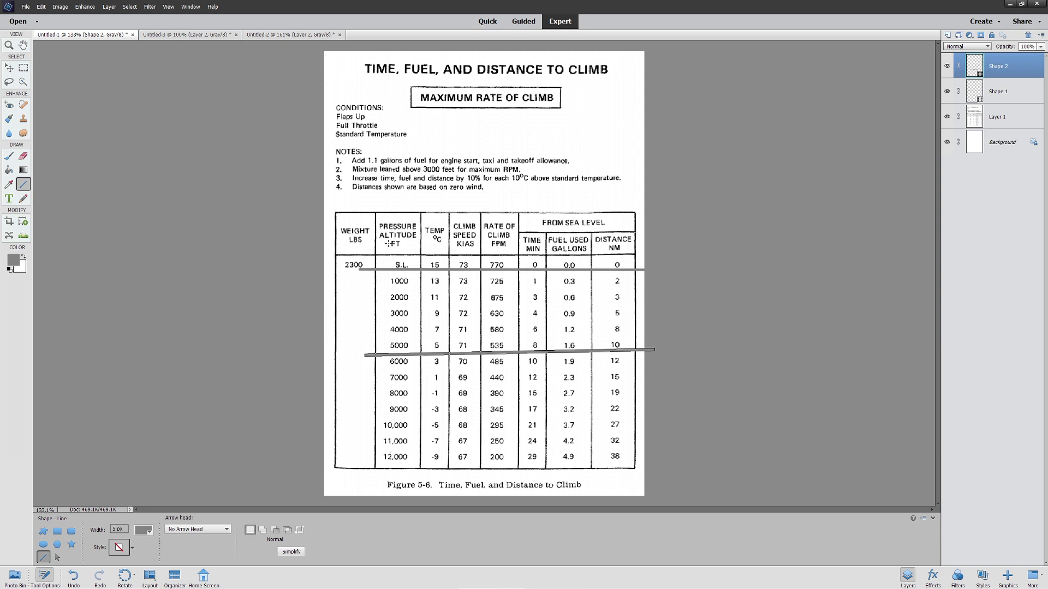
key(alt+Tab)
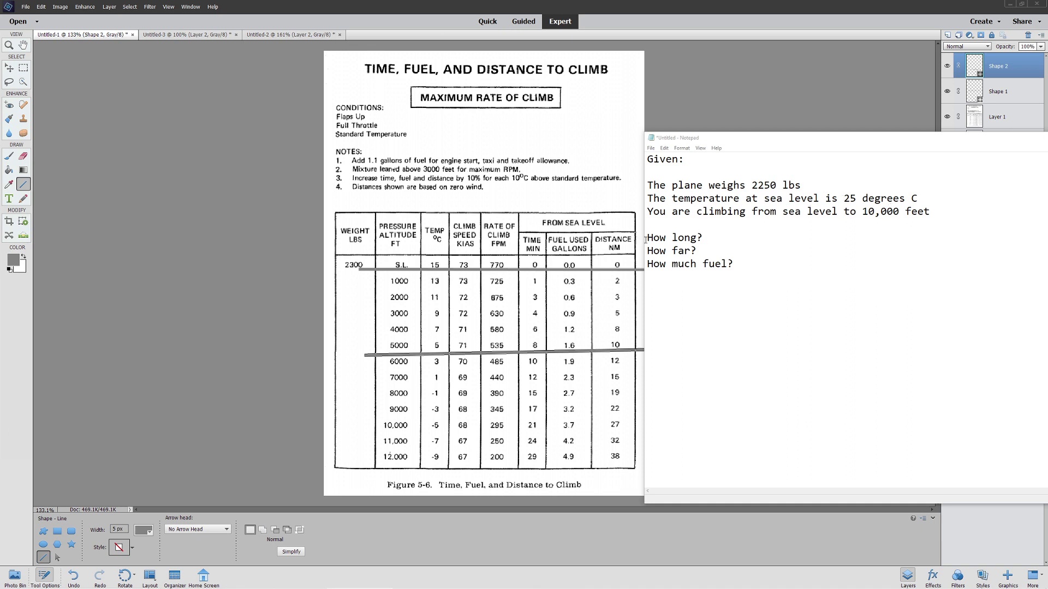
- Return to the climb table and undo the sea-level and 5,000 ft marker lines
click(712, 24)
key(ctrl+z)
key(ctrl+z)
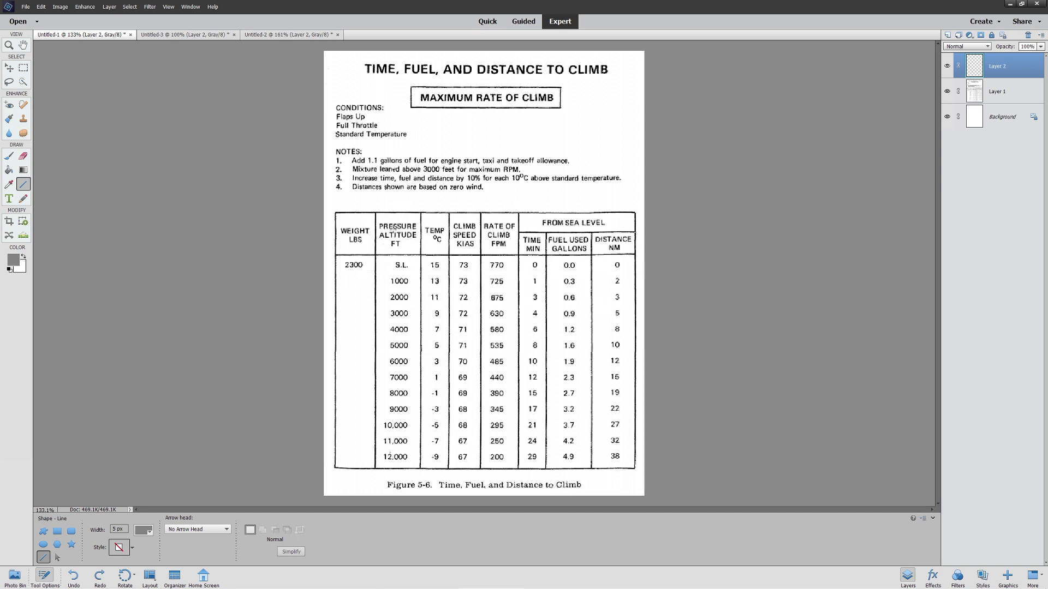
- Draw a horizontal line across the climb table just under the 10,000 ft row
drag(362, 430, 647, 433)
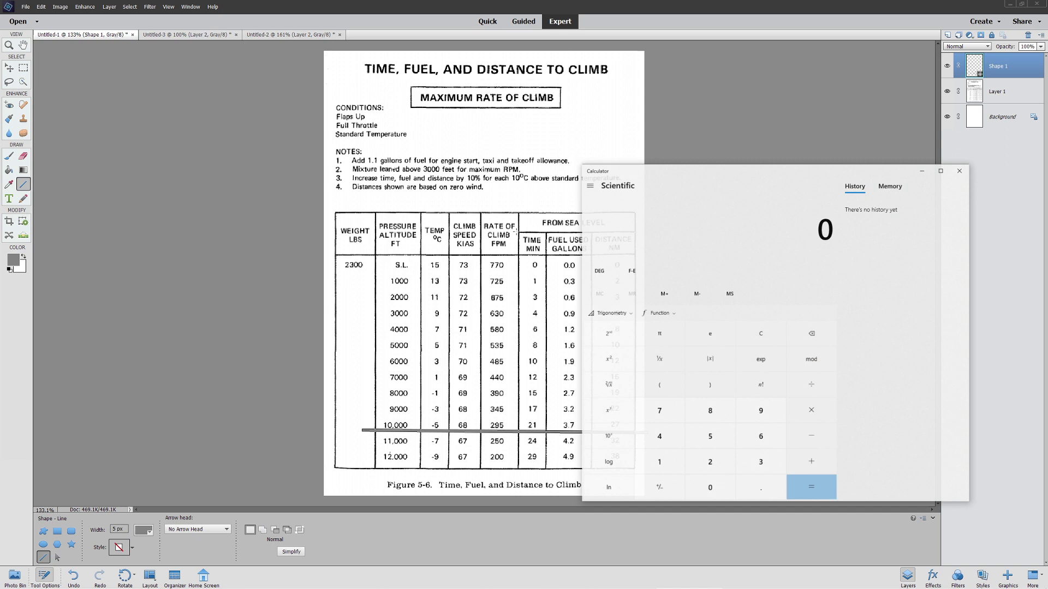
- Compute 21×1.1, 3.7×1.1 and 27×1.1 in Calculator, giving 23.1, 4.07 and 29.7
drag(722, 167, 781, 169)
text(3)
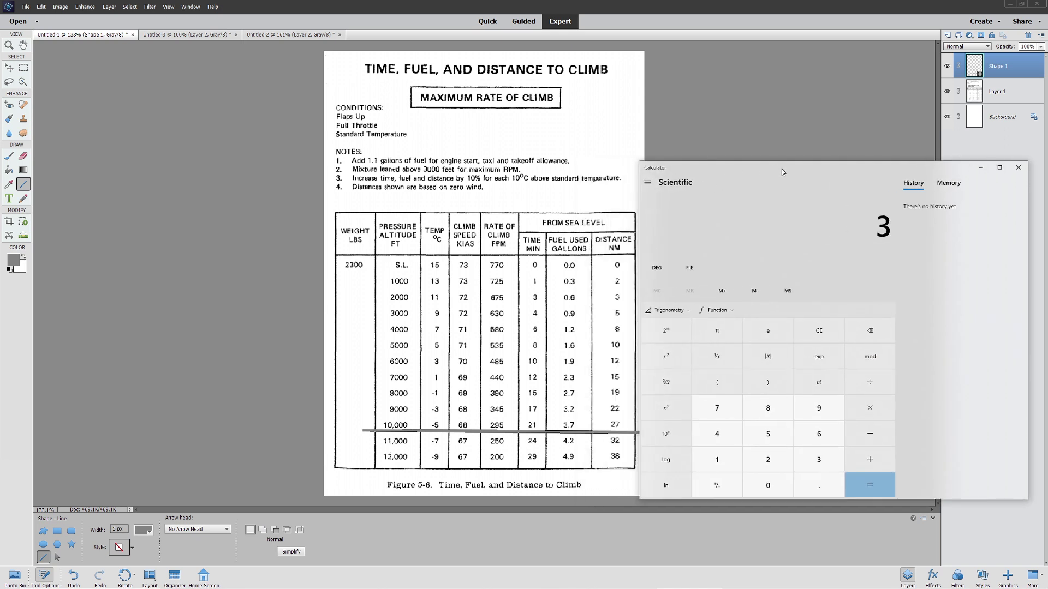
key(BackSpace)
text(21*1.1)
key(Return)
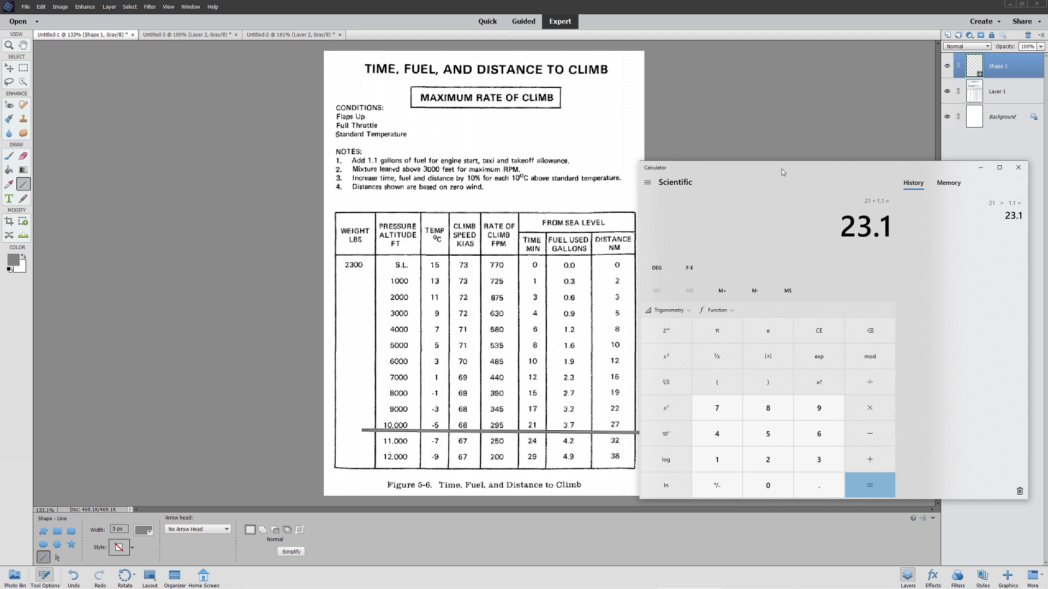
key(Delete)
text(3.7)
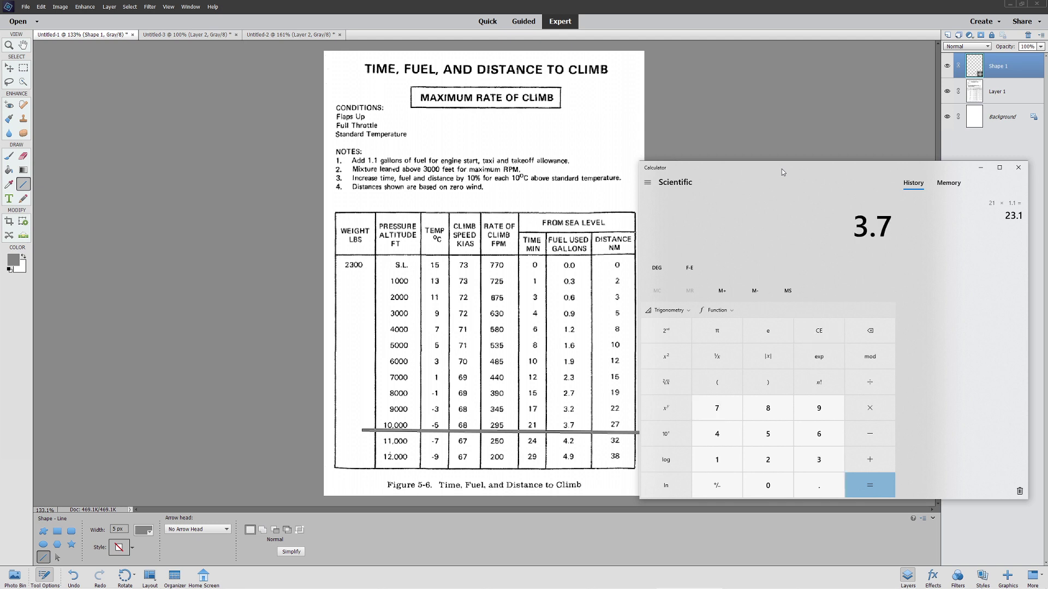
text(*1.1)
key(Return)
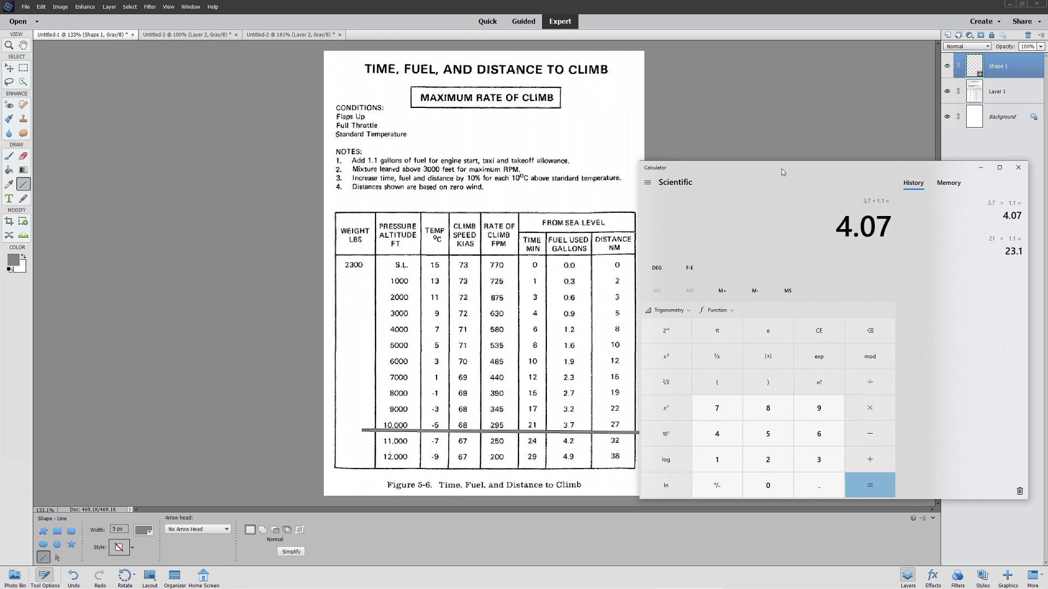
key(Delete)
text(27)
text(*1.1)
key(Return)
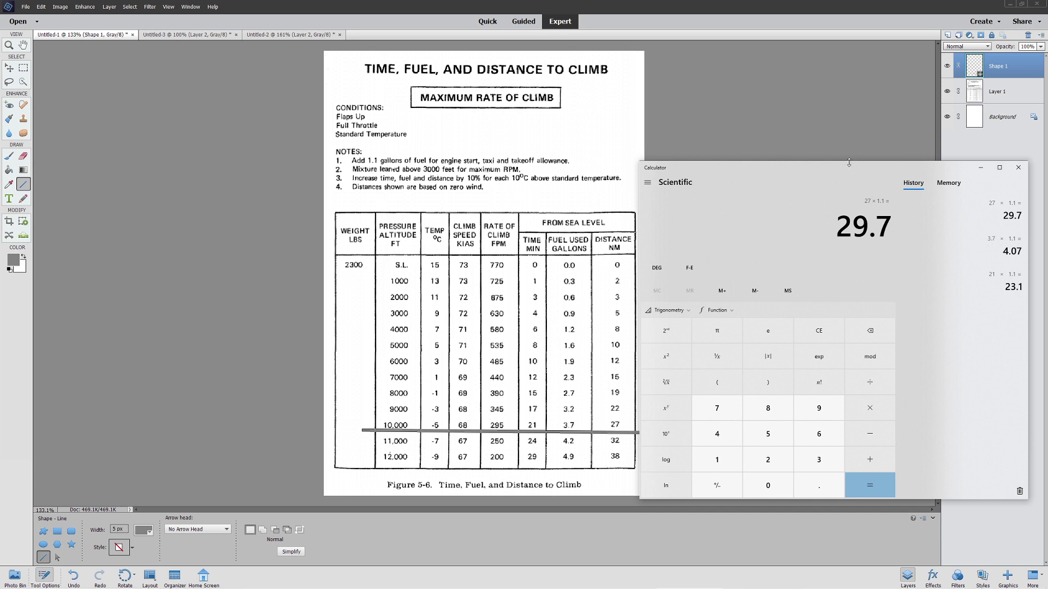
- Move the Calculator aside to uncover the table, then close it
drag(847, 166, 725, 161)
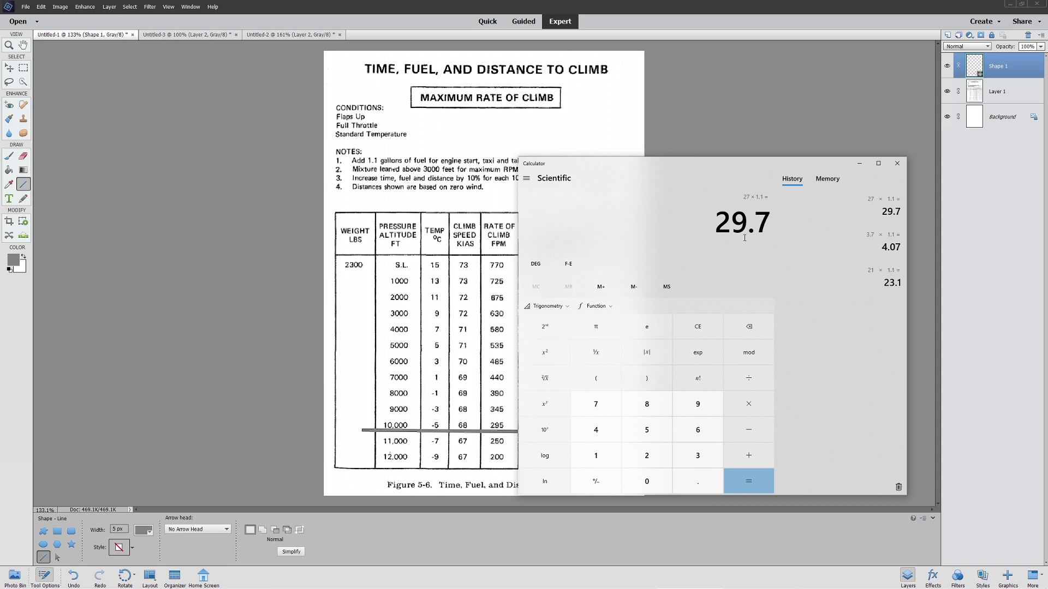
drag(655, 171, 747, 159)
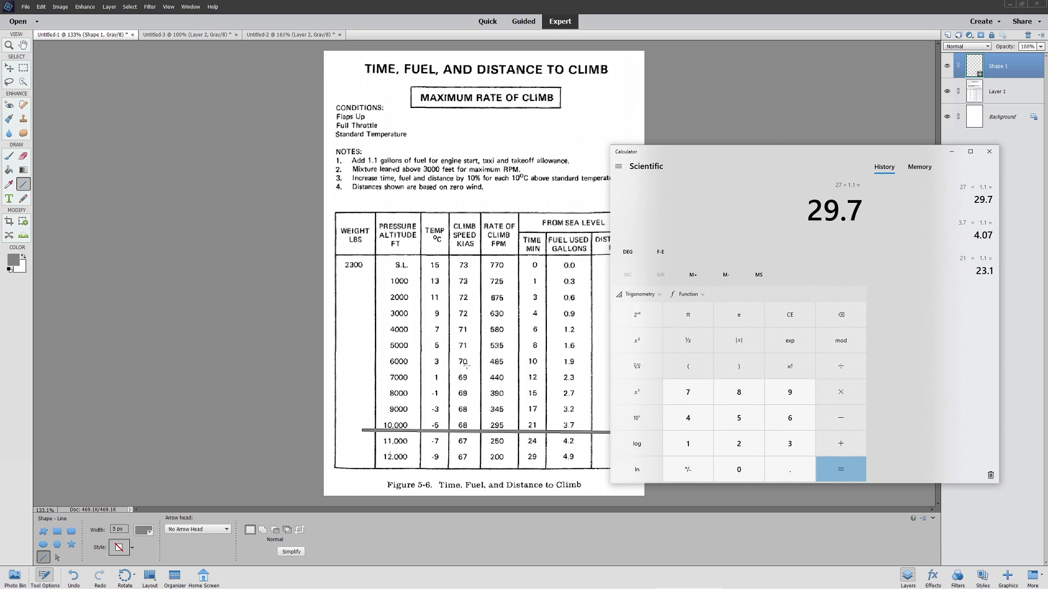
click(989, 151)
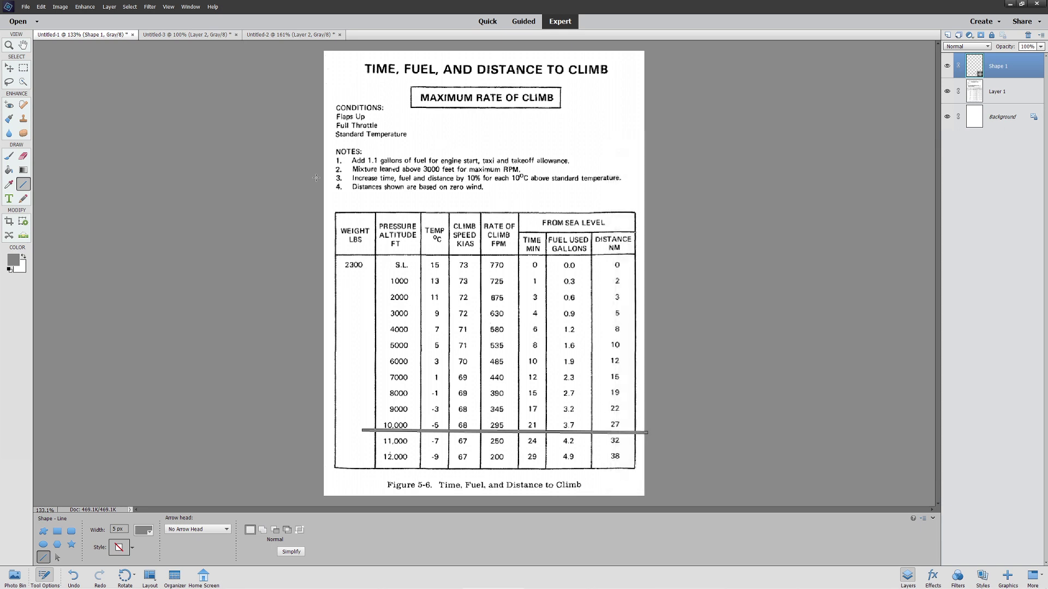
- On the PA-28-181 chart, draw a vertical line up from the temperature scale
click(156, 41)
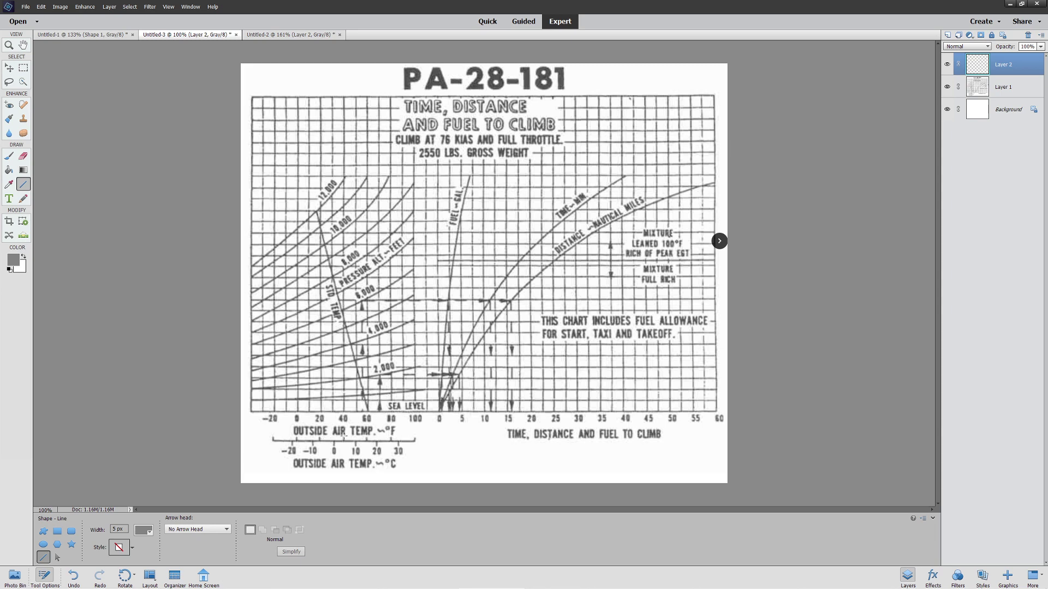
drag(334, 440, 363, 437)
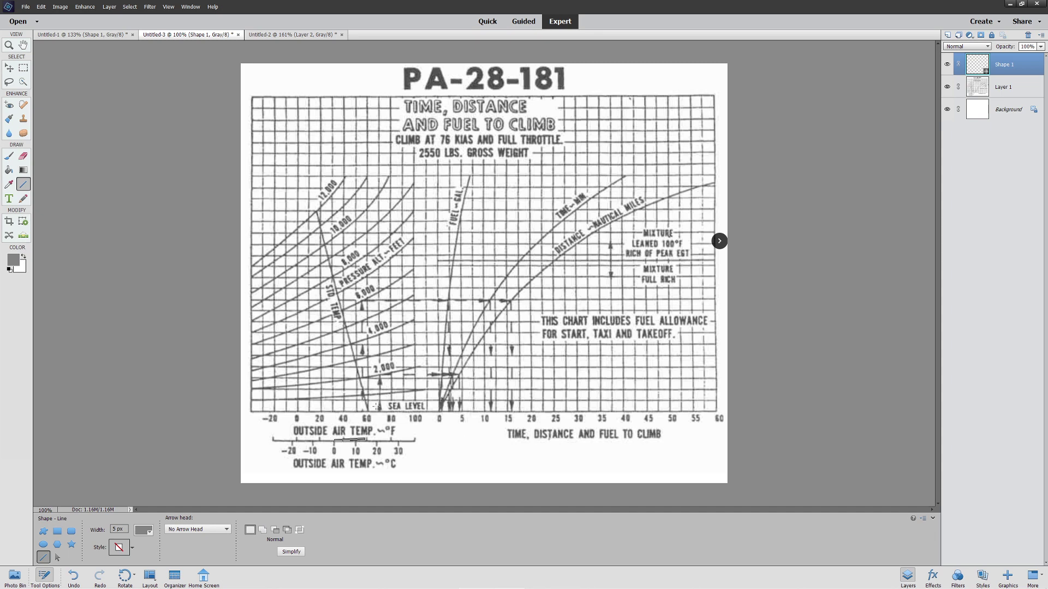
key(ctrl+z)
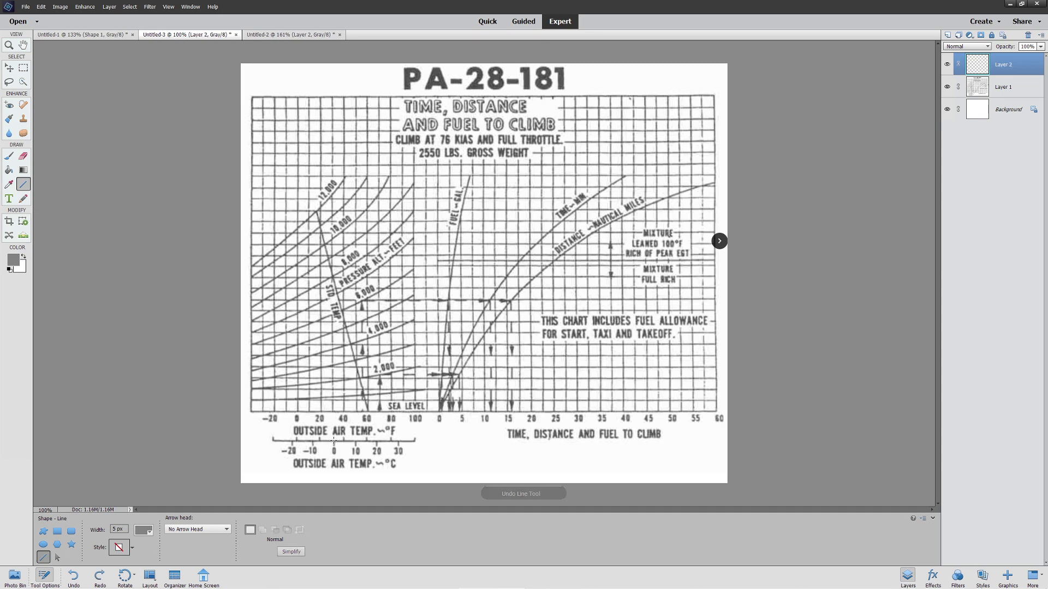
drag(334, 443, 334, 129)
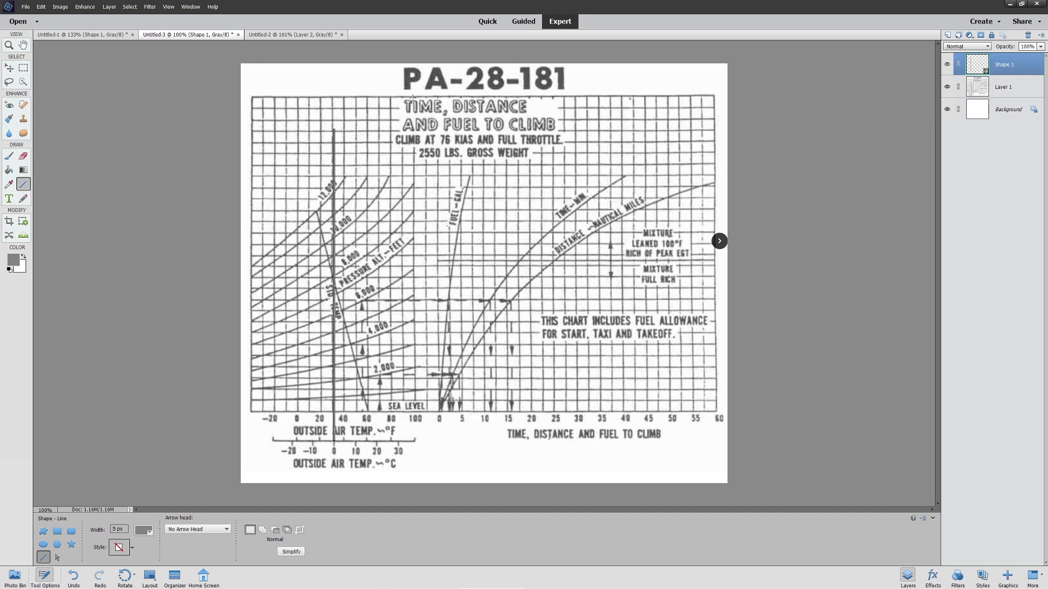
drag(374, 52, 375, 52)
- Draw a horizontal line across the chart from the vertical line, redoing a misplaced attempt
drag(333, 395, 417, 394)
key(ctrl+z)
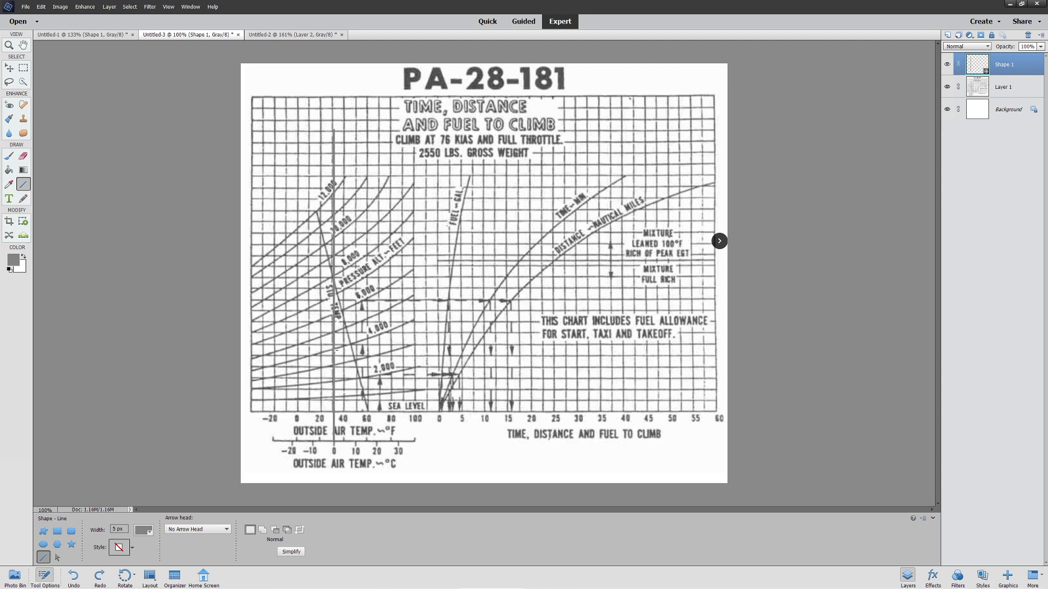
mouse_move(332, 349)
mouse_down()
mouse_move(410, 353)
mouse_move(431, 365)
mouse_move(438, 400)
mouse_move(717, 373)
mouse_up()
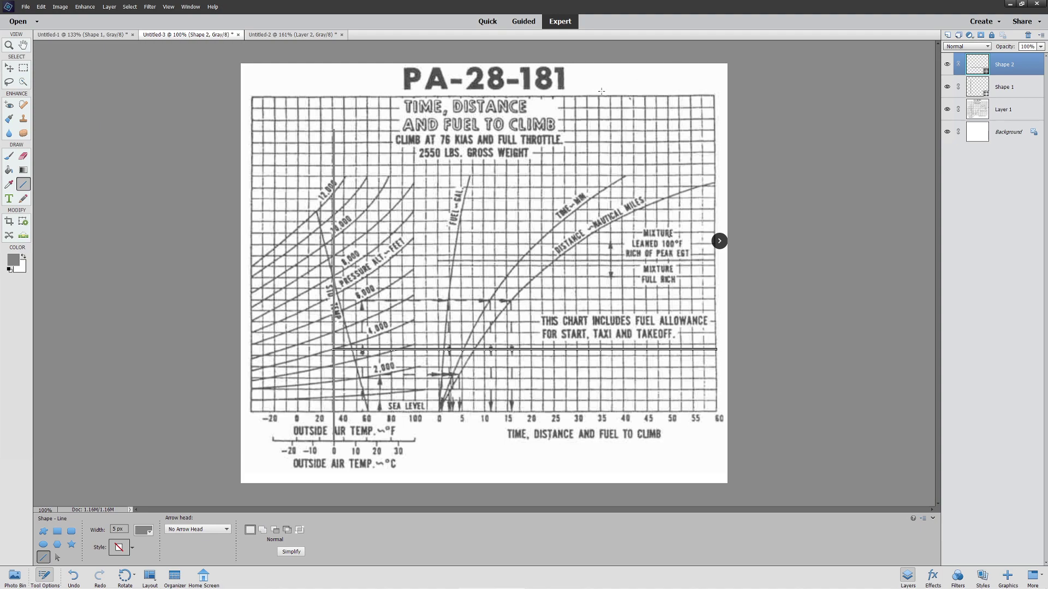
scroll(479, 376, up, 5)
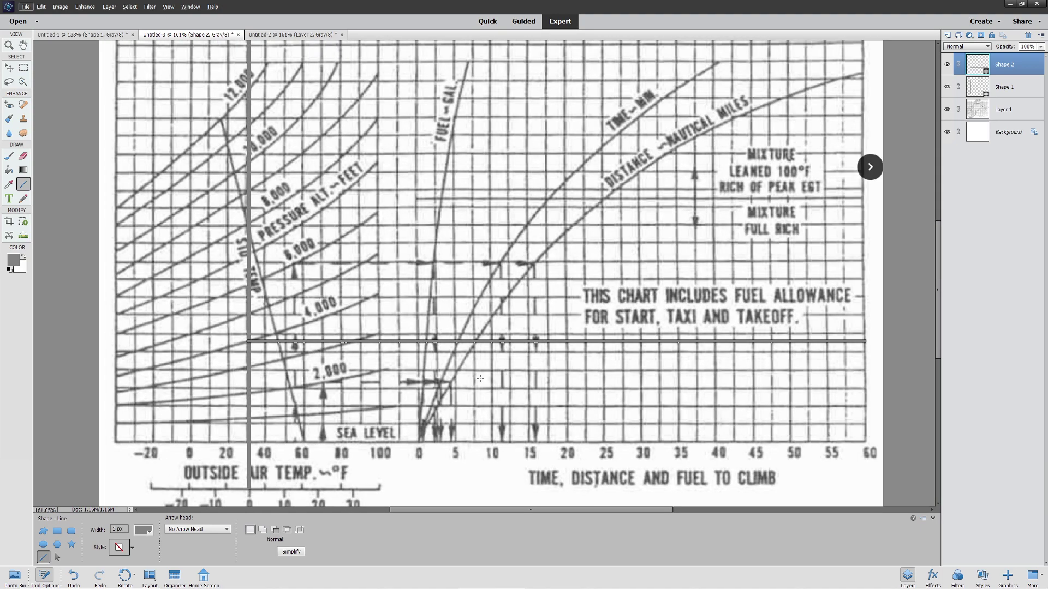
- Reset the colour to black and drop vertical lines from the horizontal line to the bottom time/distance/fuel axis
click(10, 269)
drag(427, 342, 431, 454)
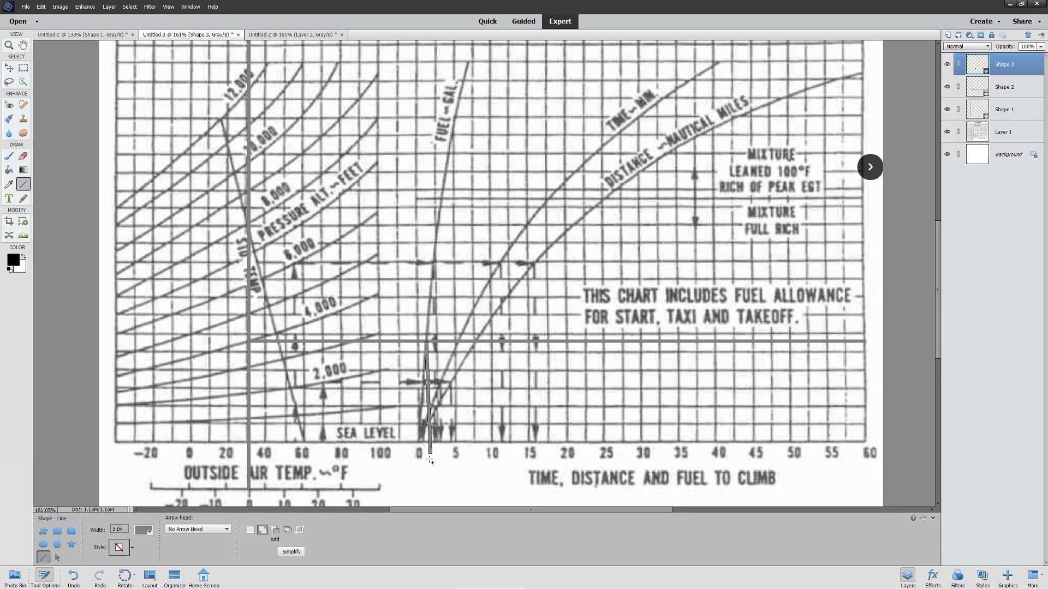
key(ctrl+z)
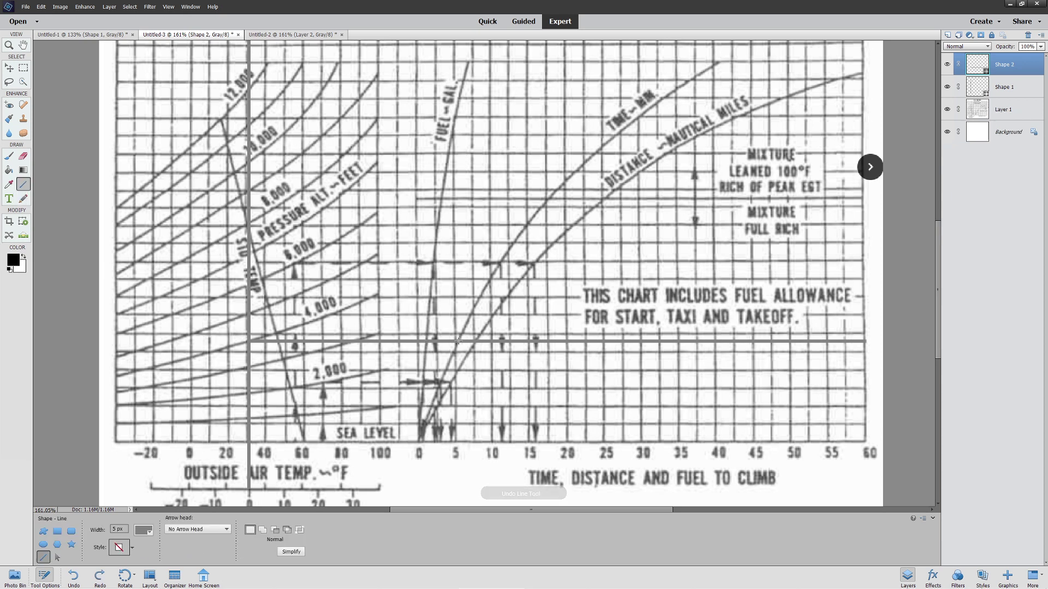
drag(426, 343, 442, 447)
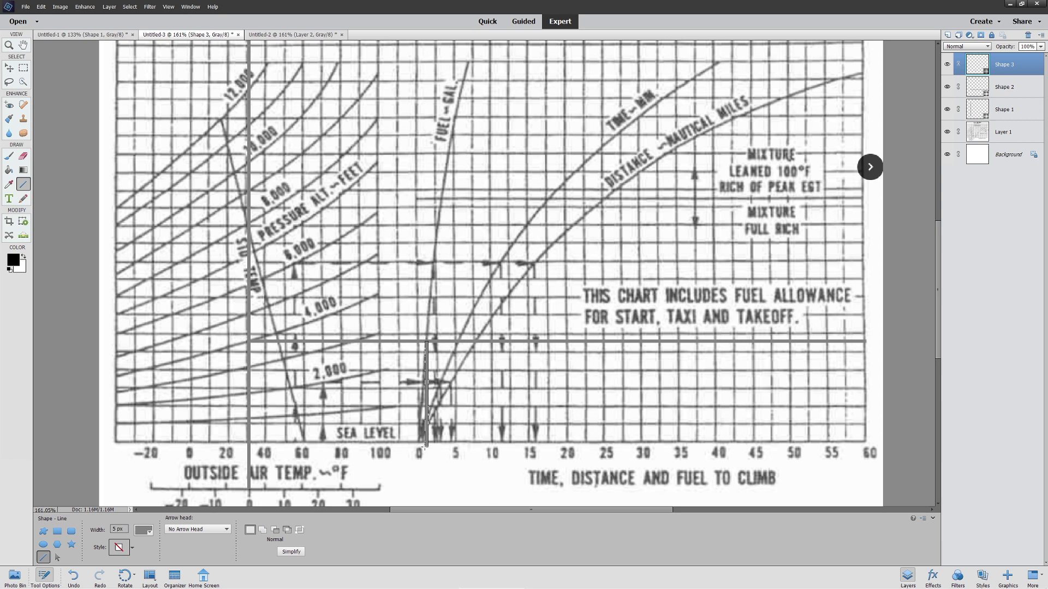
drag(457, 342, 458, 443)
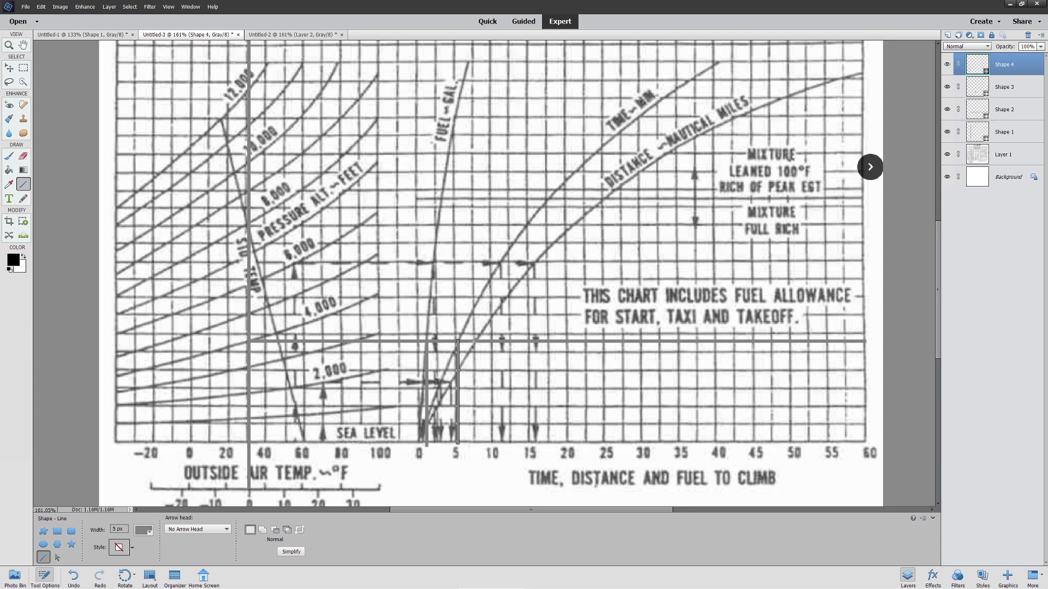
drag(474, 342, 479, 443)
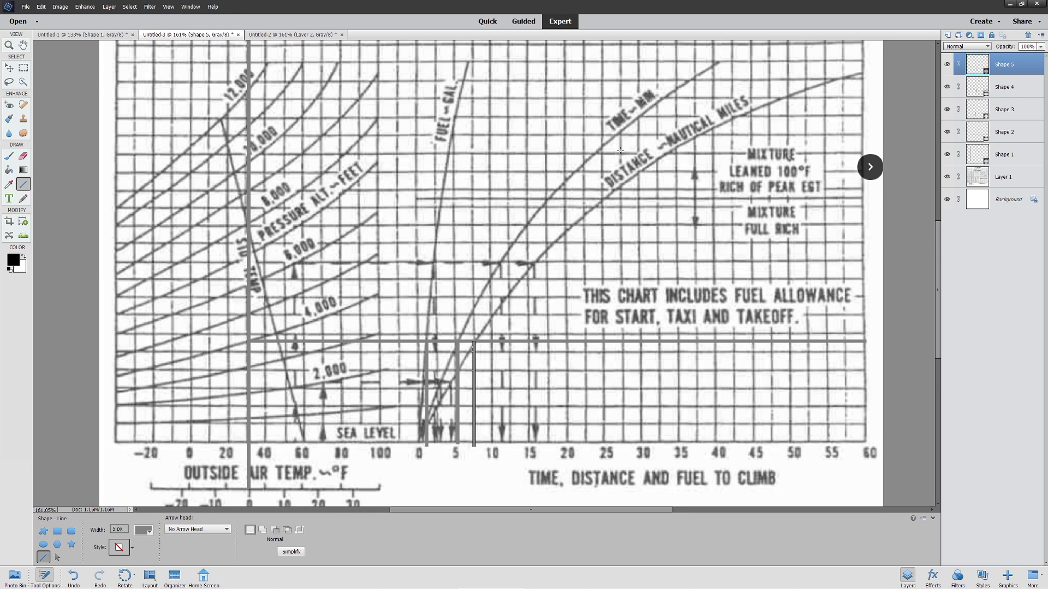
scroll(496, 331, up, 2)
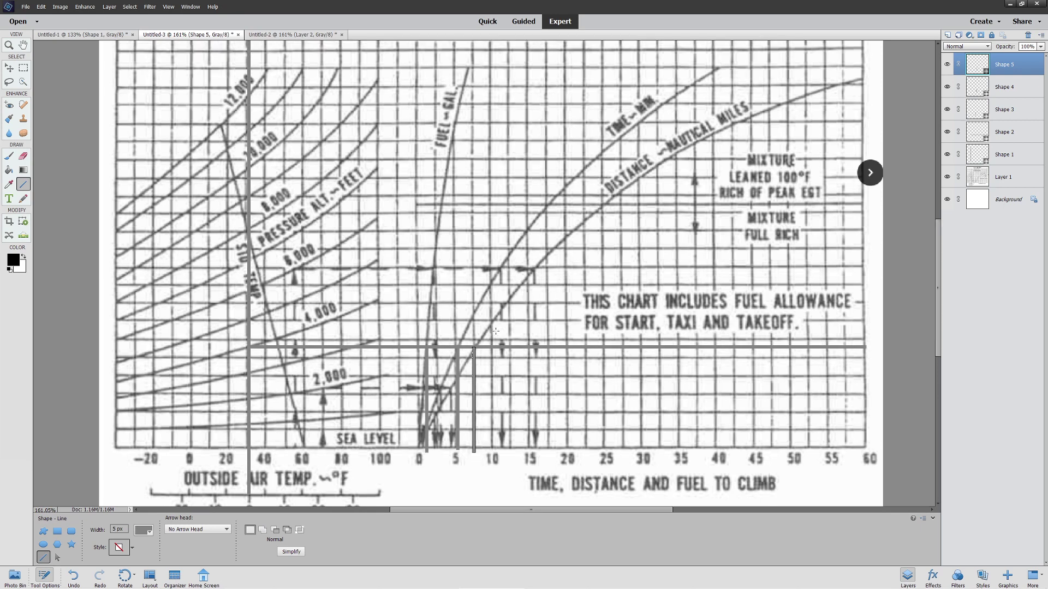
scroll(687, 277, up, 3)
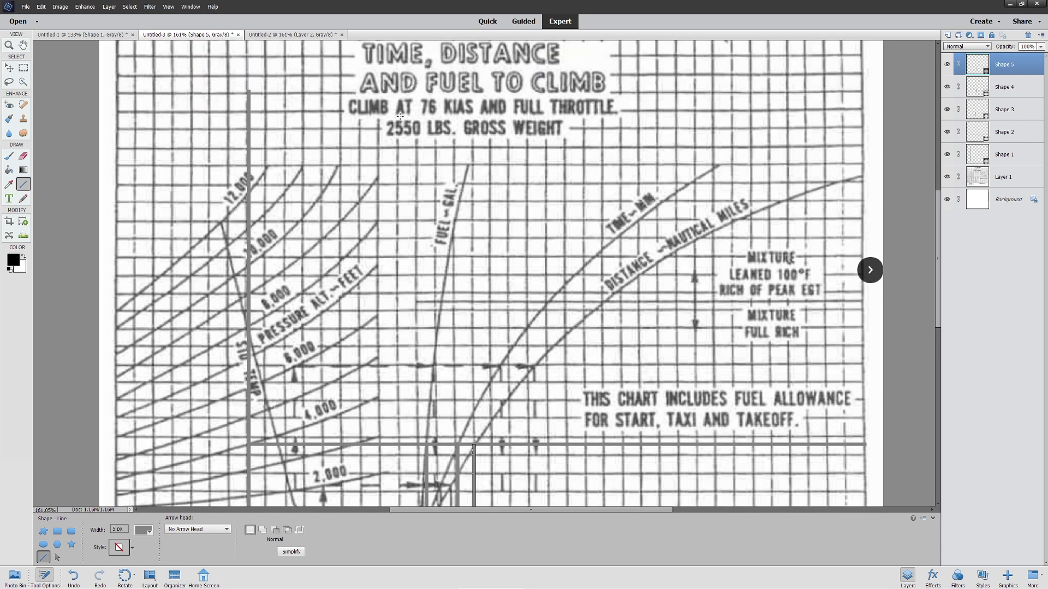
scroll(431, 248, down, 5)
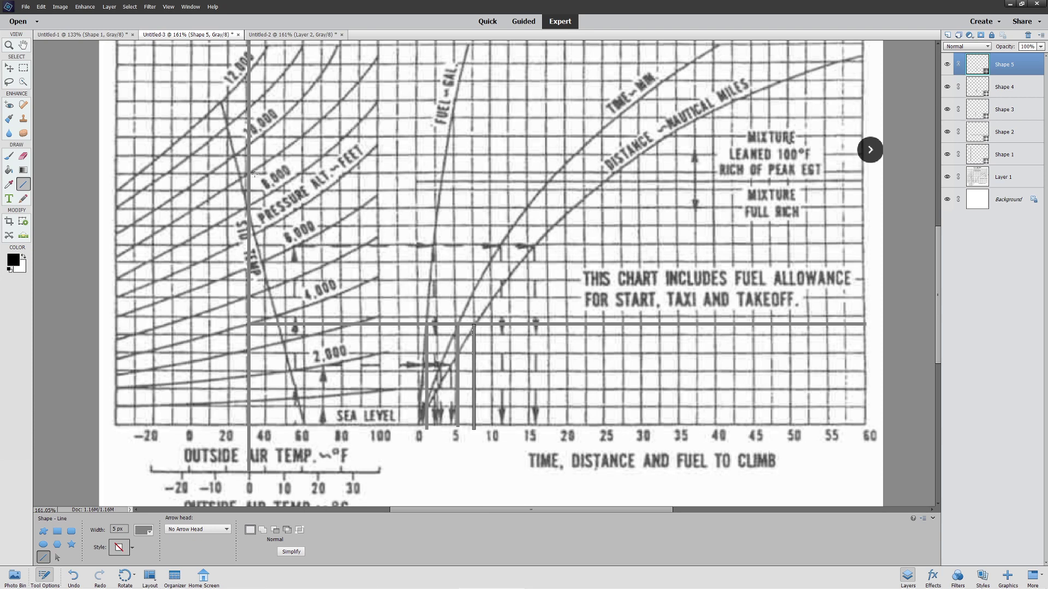
- Draw a higher horizontal line and drop vertical lines to the fuel, time (~15) and distance (~21) readings
drag(248, 205, 792, 206)
drag(437, 205, 446, 429)
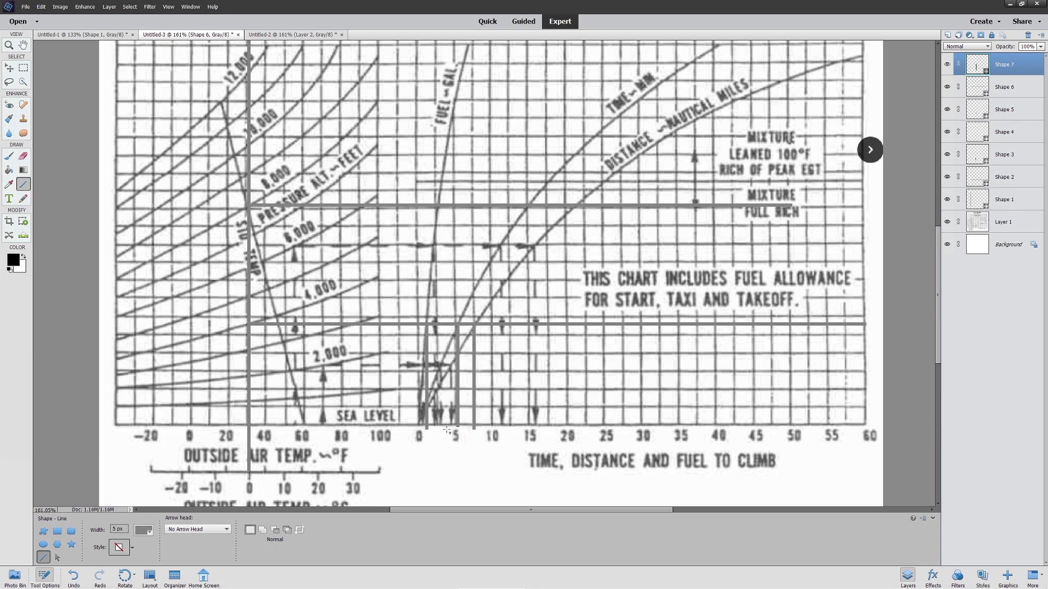
drag(527, 205, 527, 432)
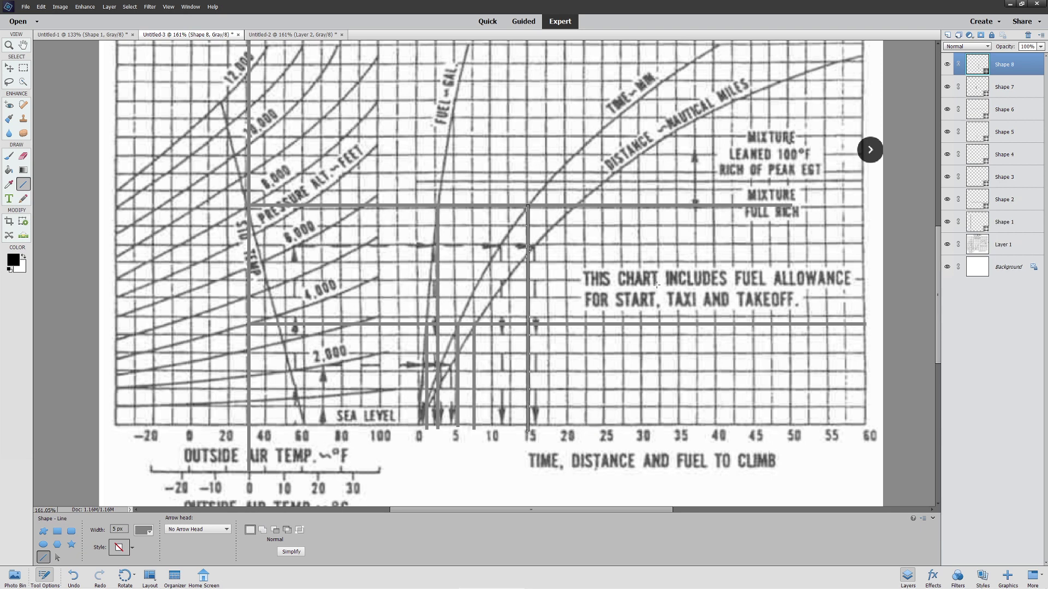
drag(576, 207, 609, 428)
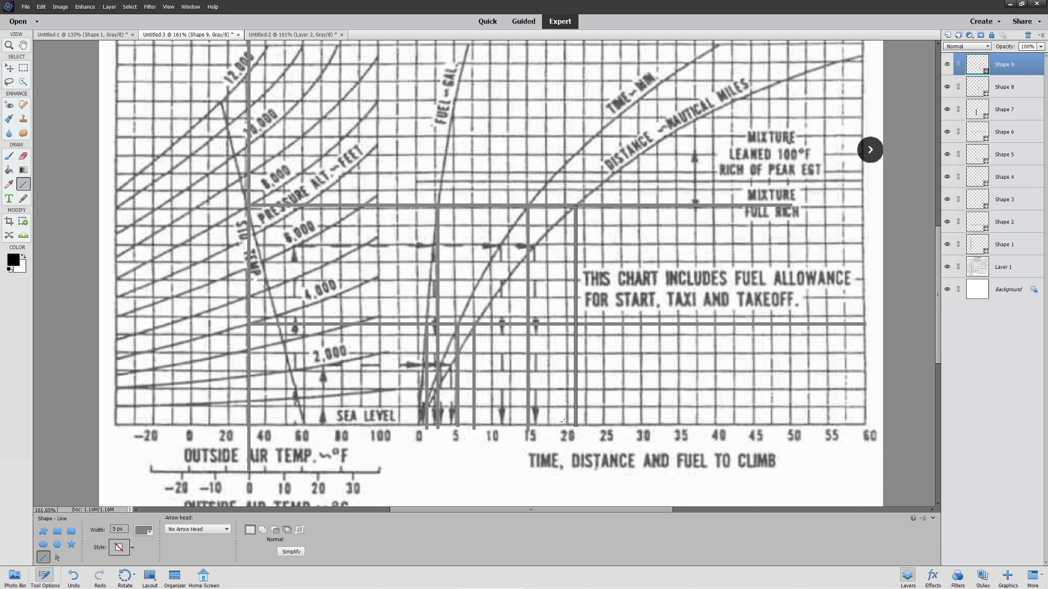
scroll(359, 217, up, 5)
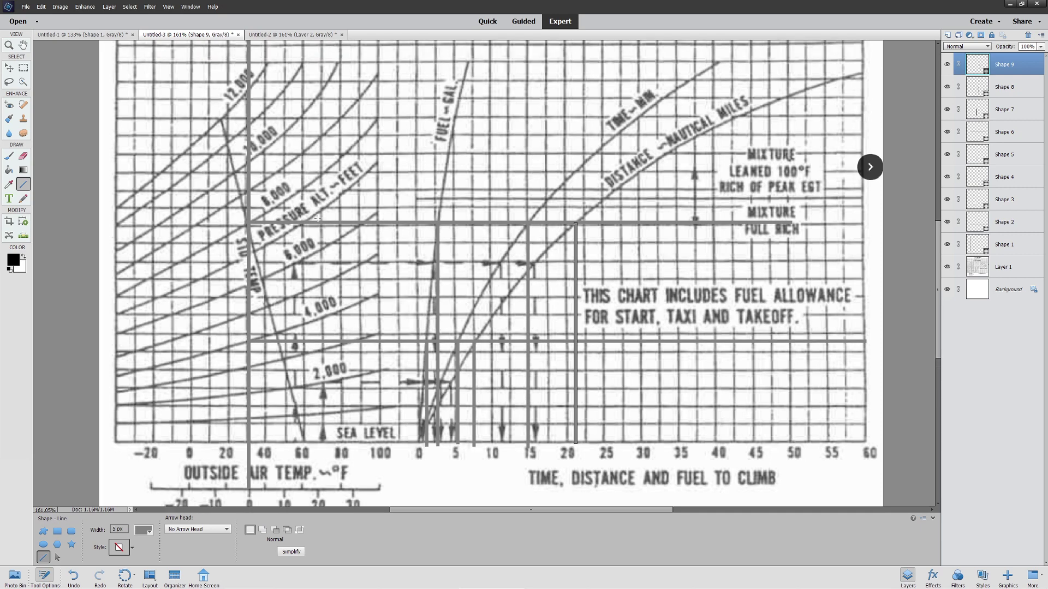
scroll(317, 218, up, 2)
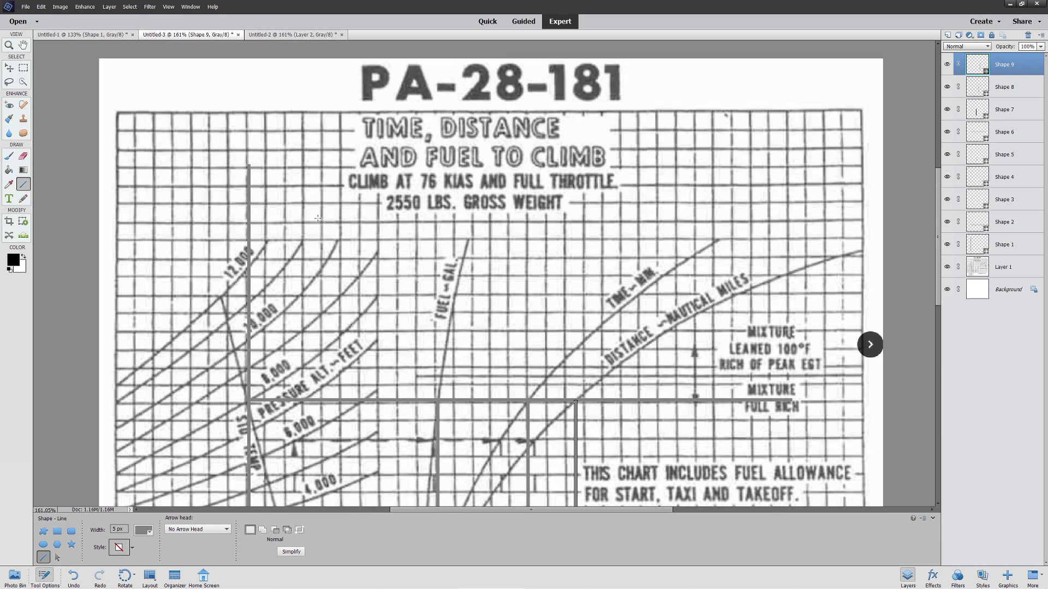
scroll(346, 256, down, 2)
scroll(346, 256, down, 2)
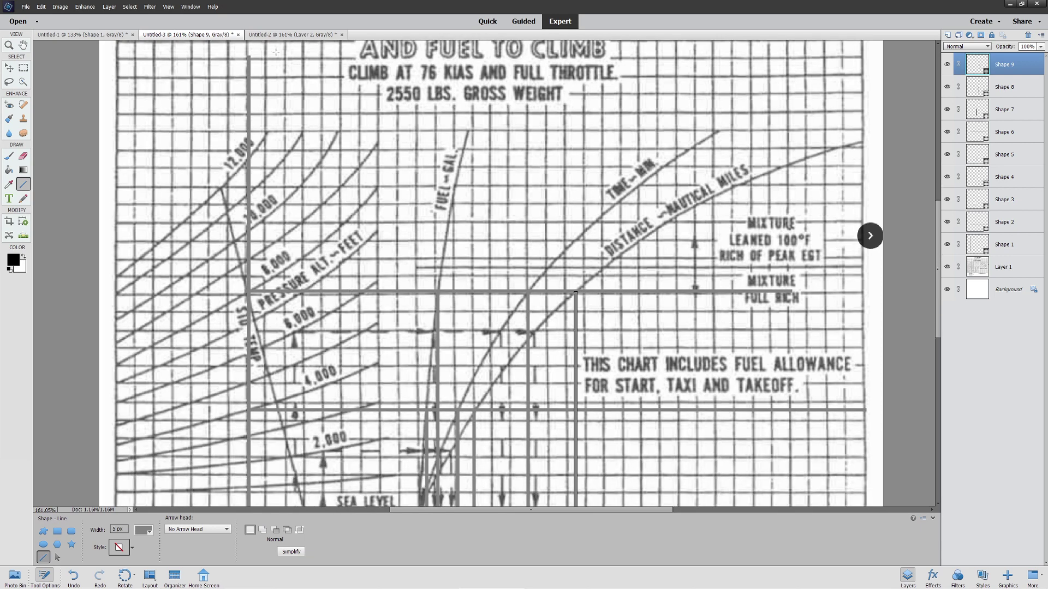
- Switch to the Untitled-2 Climb Performance - Take-off Climb chart
click(283, 34)
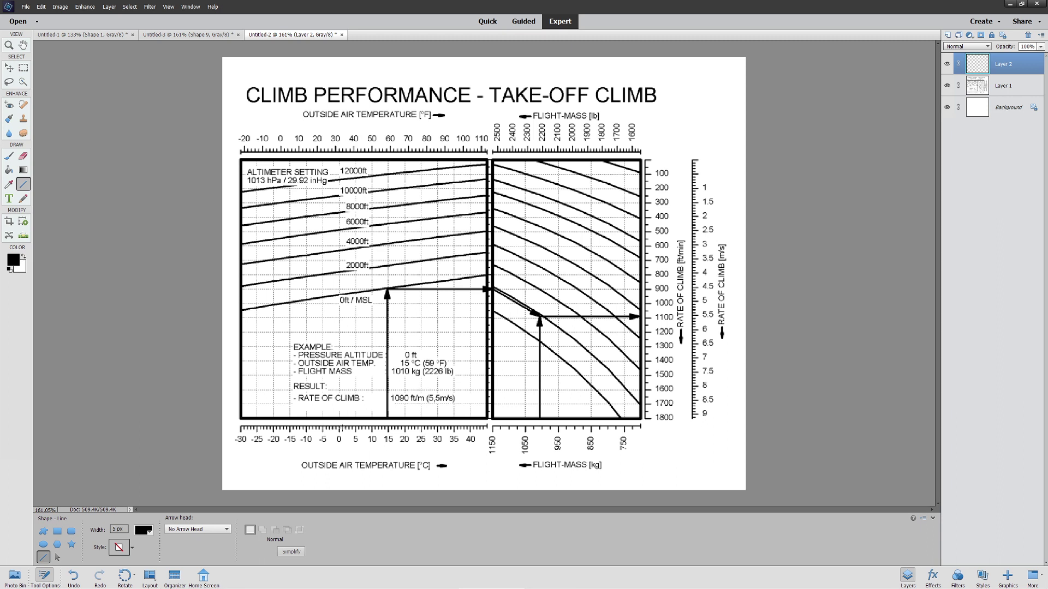
- Draw a line up from 0 °C, a vertical flight-mass line, and a slanted line along the mass guide curve
mouse_move(339, 425)
mouse_down()
mouse_move(339, 207)
mouse_move(339, 250)
mouse_move(496, 250)
mouse_up()
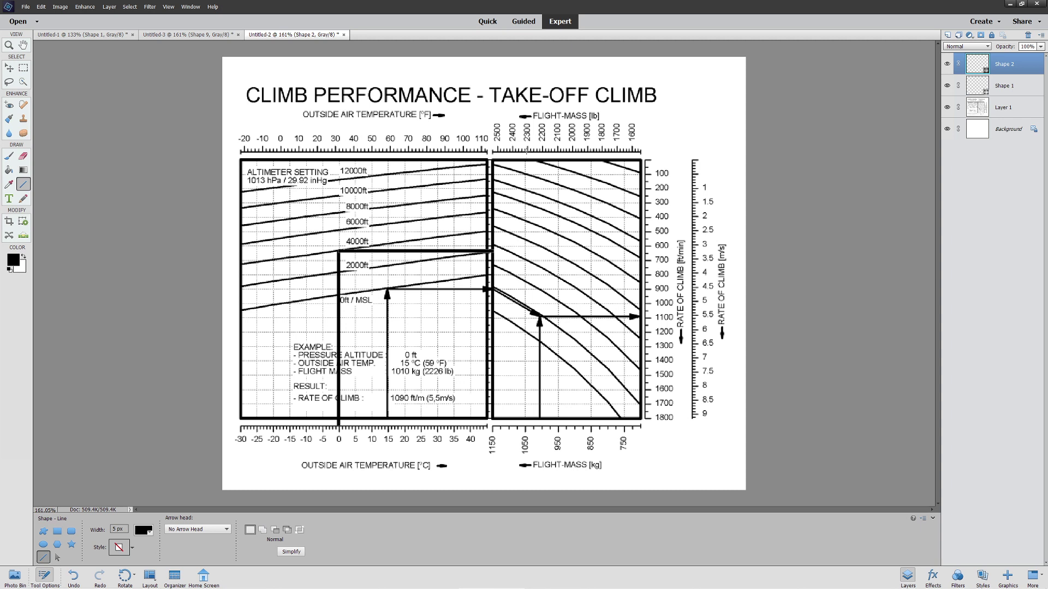
drag(527, 148, 528, 470)
drag(490, 250, 644, 267)
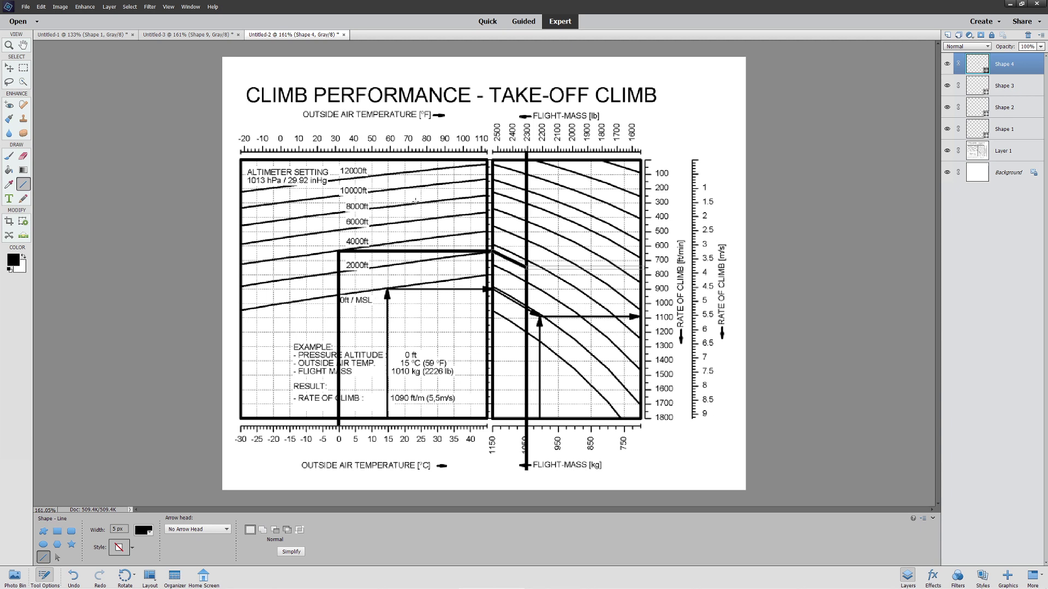
- Draw the lower reading line through the mass section and carry both readings to the rate-of-climb scale near 700 ft/min
drag(641, 267, 638, 273)
drag(339, 271, 641, 292)
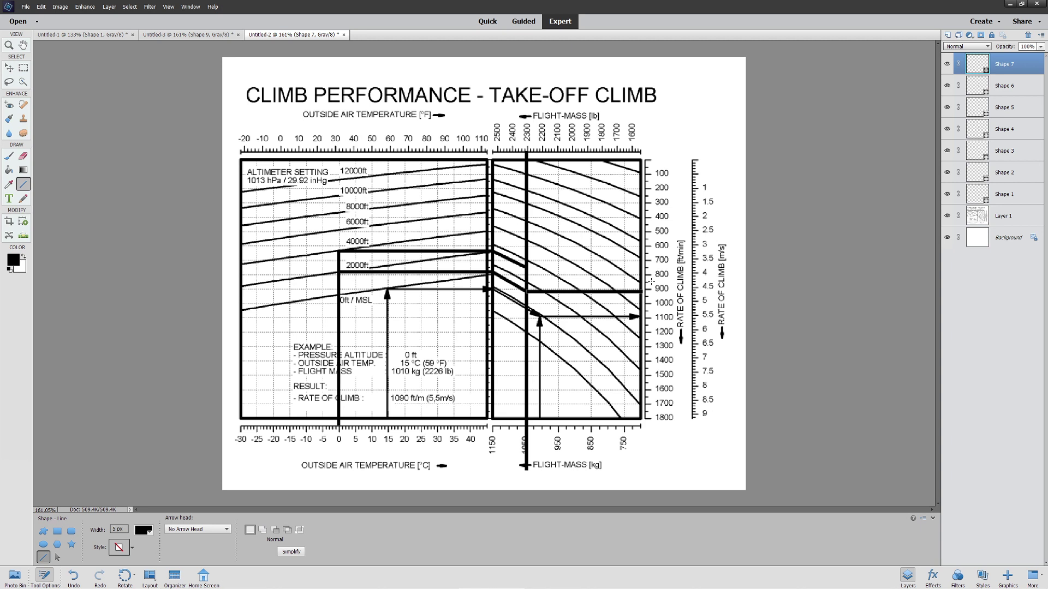
drag(527, 265, 642, 266)
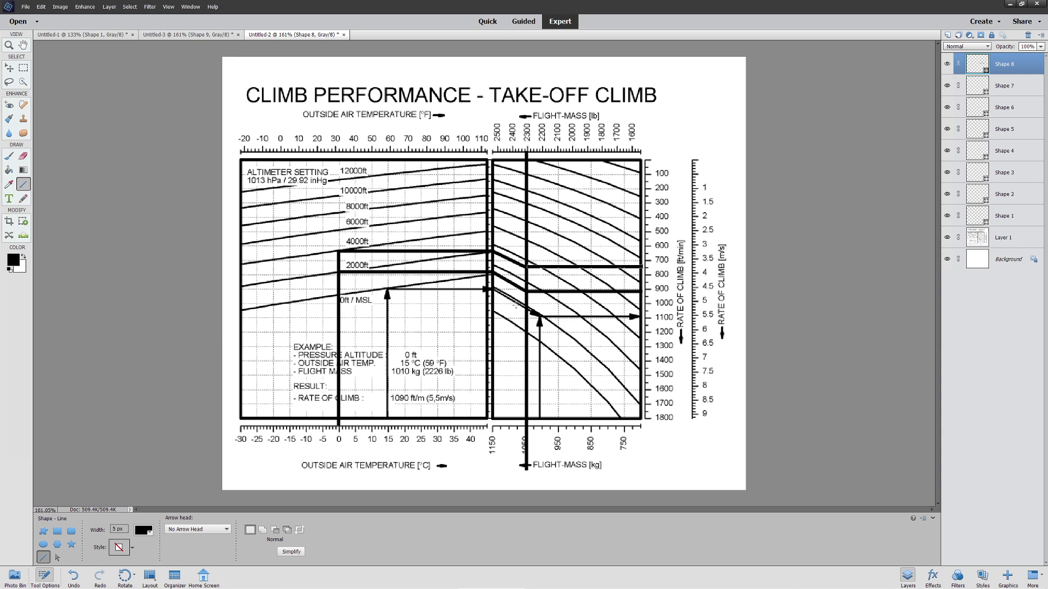
- In Calculator, average the climb rates 1100 and 750 to get 925
key(XF86Calculator)
text(10)
key(BackSpace)
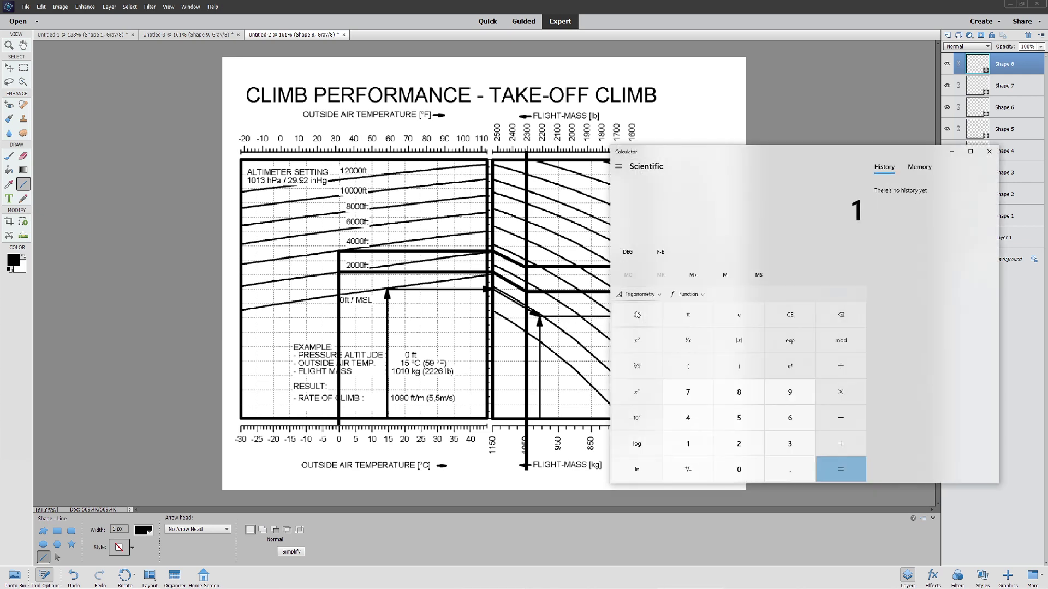
text(100 - 7 +)
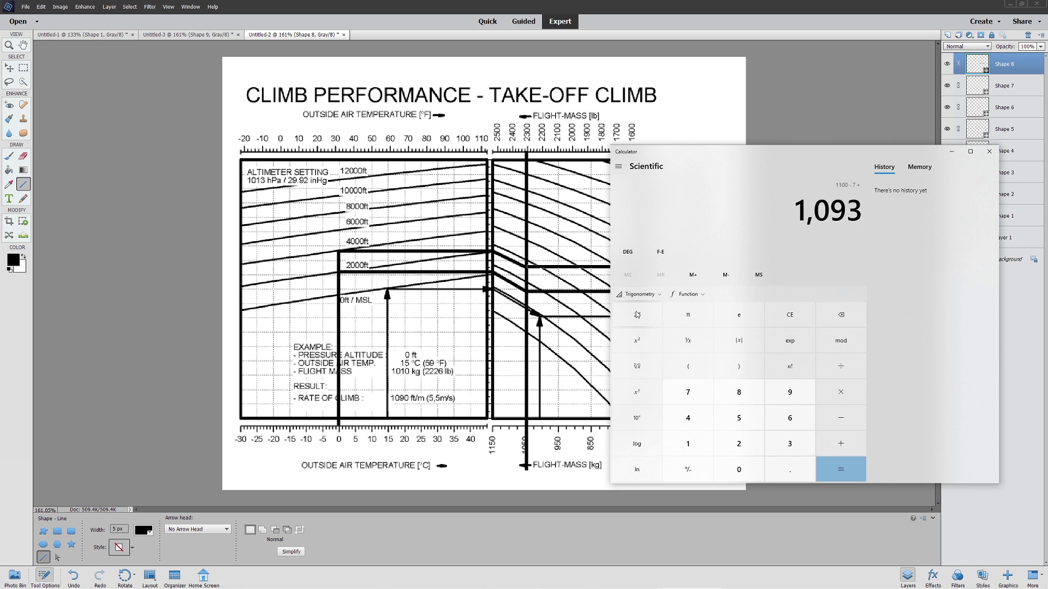
key(Escape)
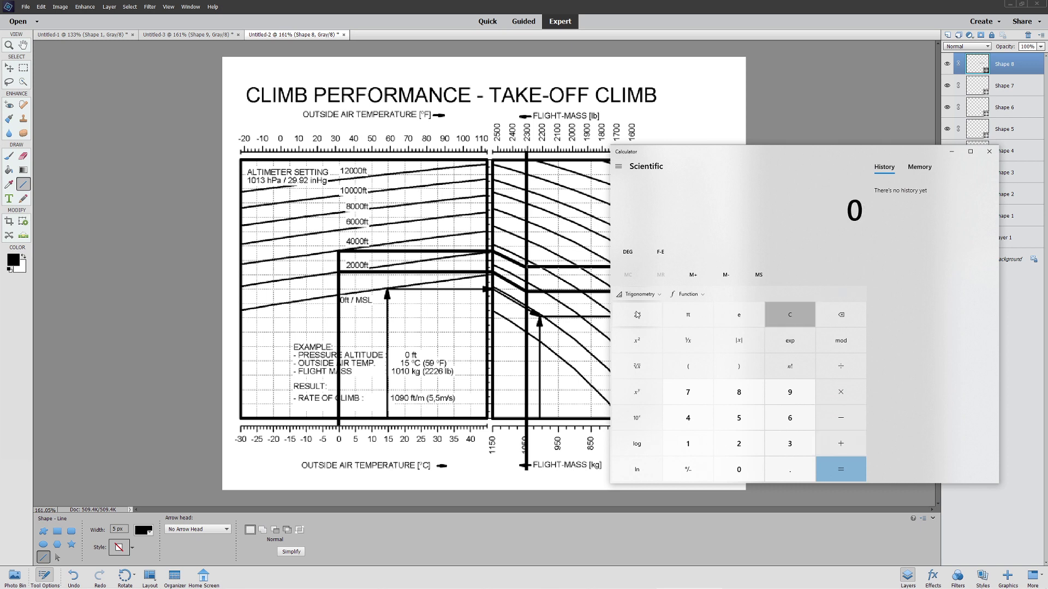
text(100)
key(Escape)
text(1100 )
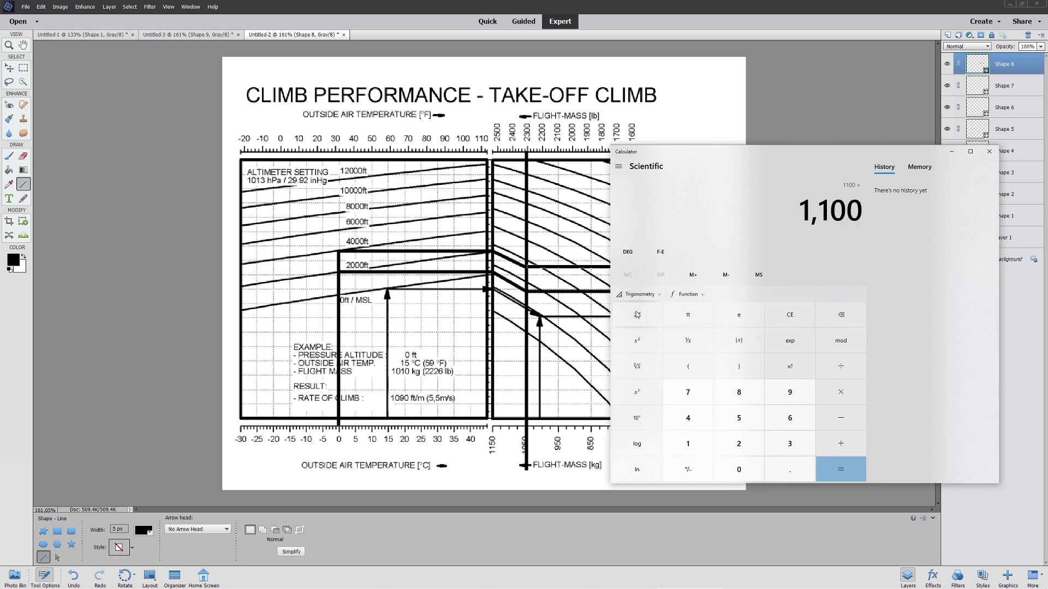
text(+ 750)
key(Return)
text(/2)
key(Return)
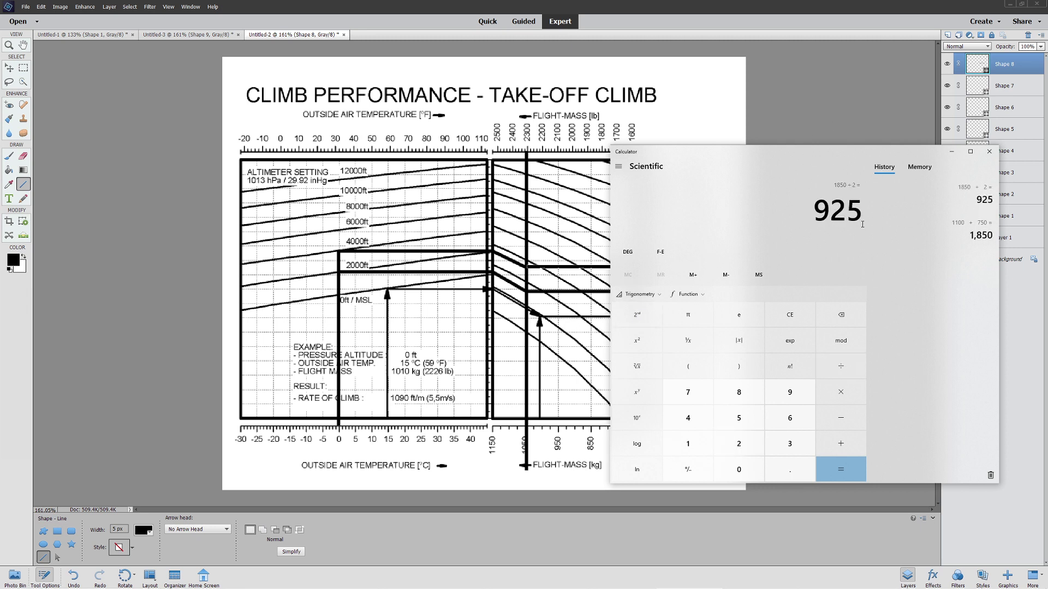
- Compute 4000 ÷ 925 to get a climb time of about 4.32
drag(790, 153, 732, 135)
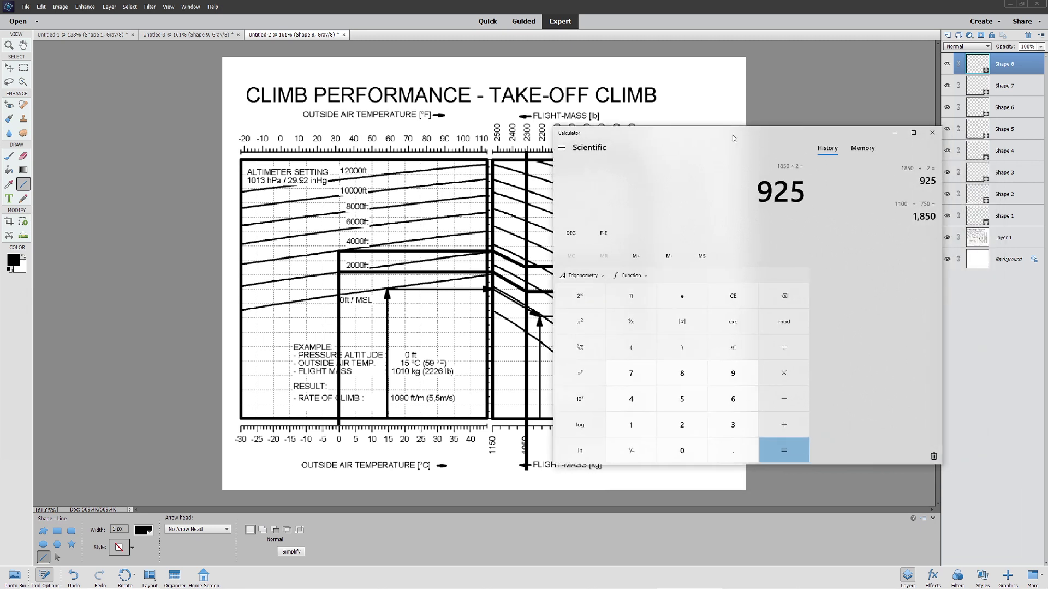
text(4000/925)
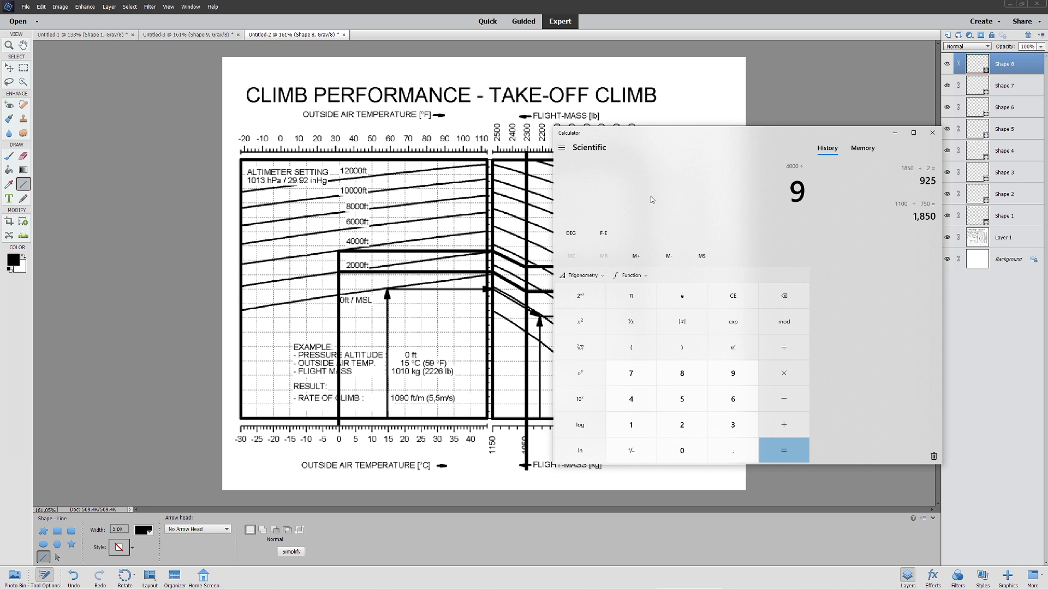
key(Return)
drag(560, 180, 593, 180)
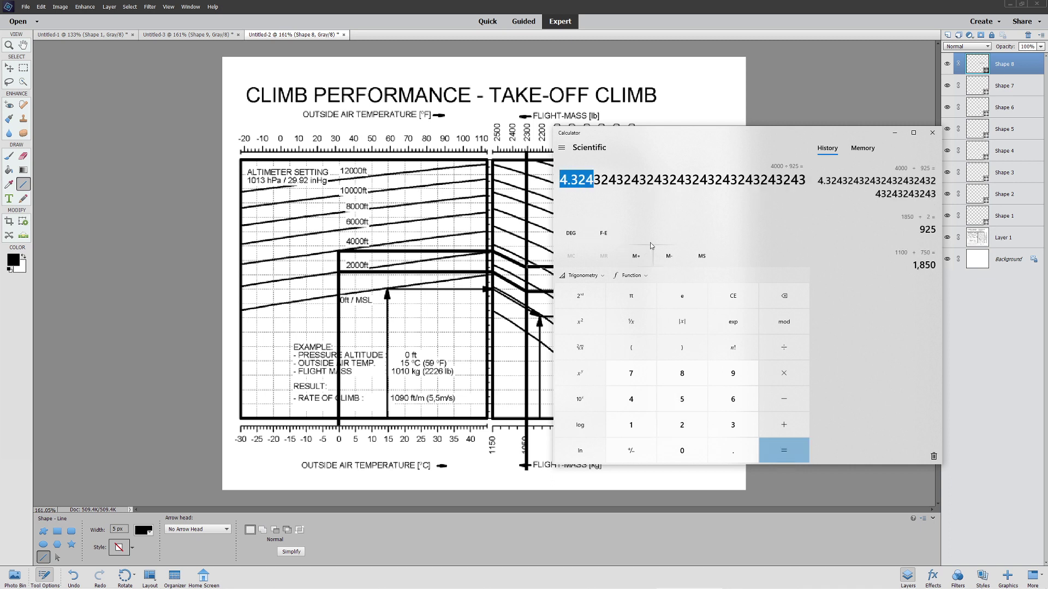
click(732, 171)
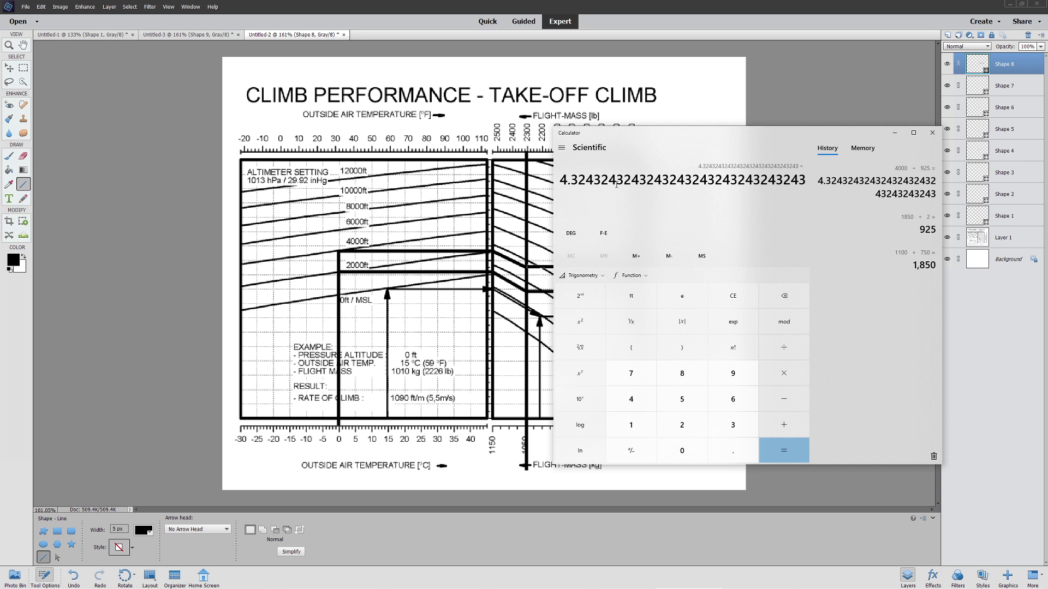
- Divide the result by 60 and multiply by 75 to get a distance of about 5.405
text(60)
key(Return)
text(*75)
key(Return)
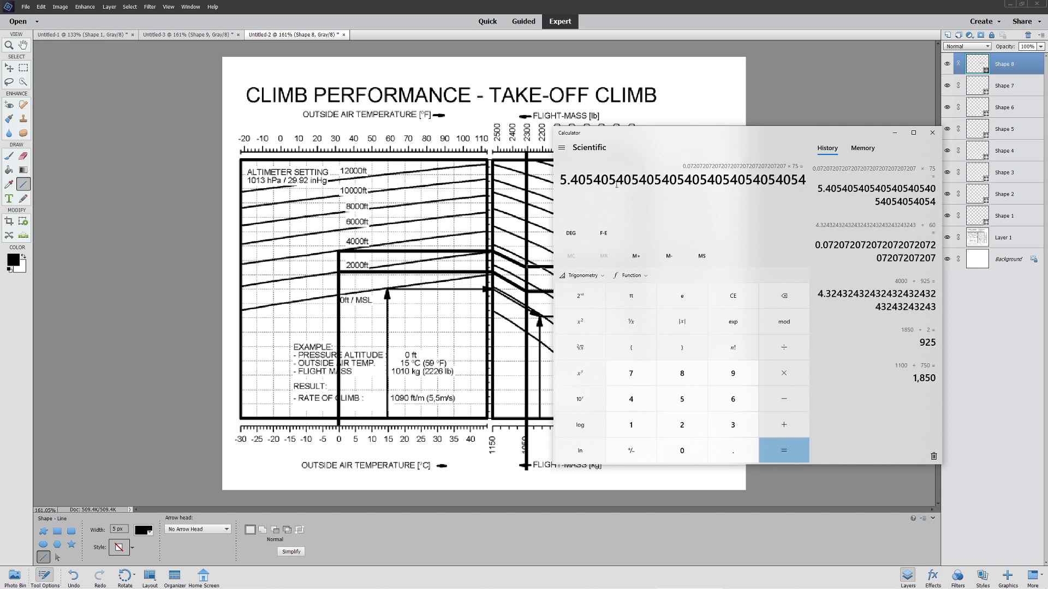
drag(617, 184, 558, 180)
click(741, 198)
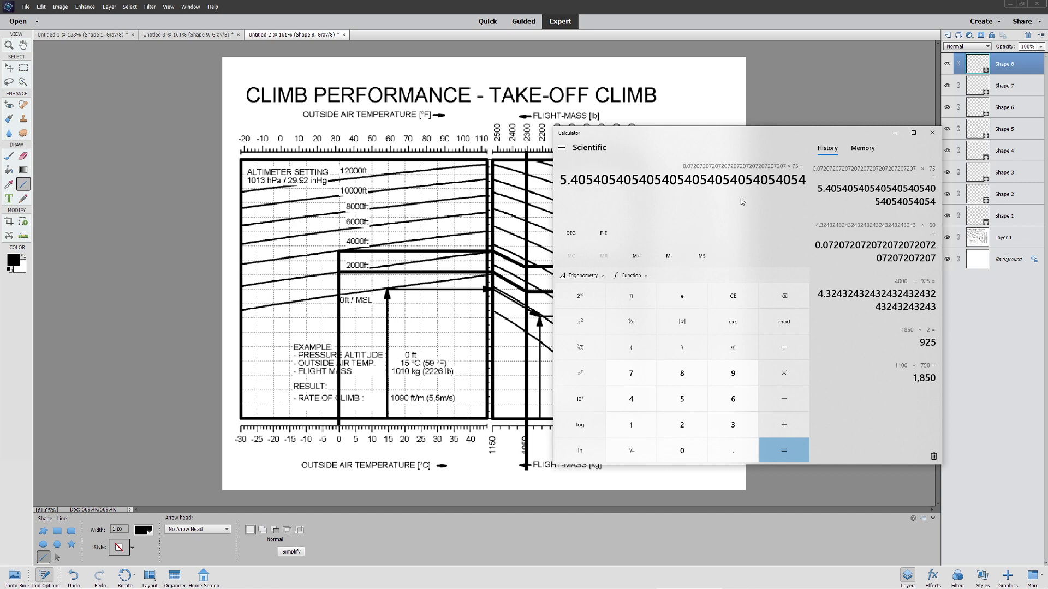
- Close Calculator, view the Untitled-3 and Untitled-1 charts, then return to the Untitled-2 Climb Performance chart
click(932, 132)
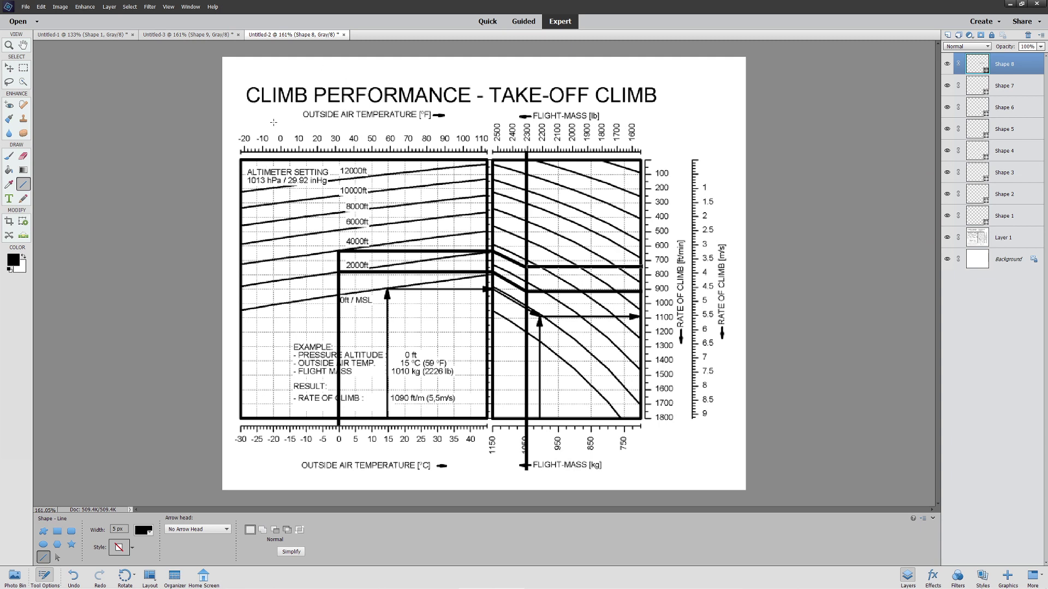
click(161, 35)
click(97, 36)
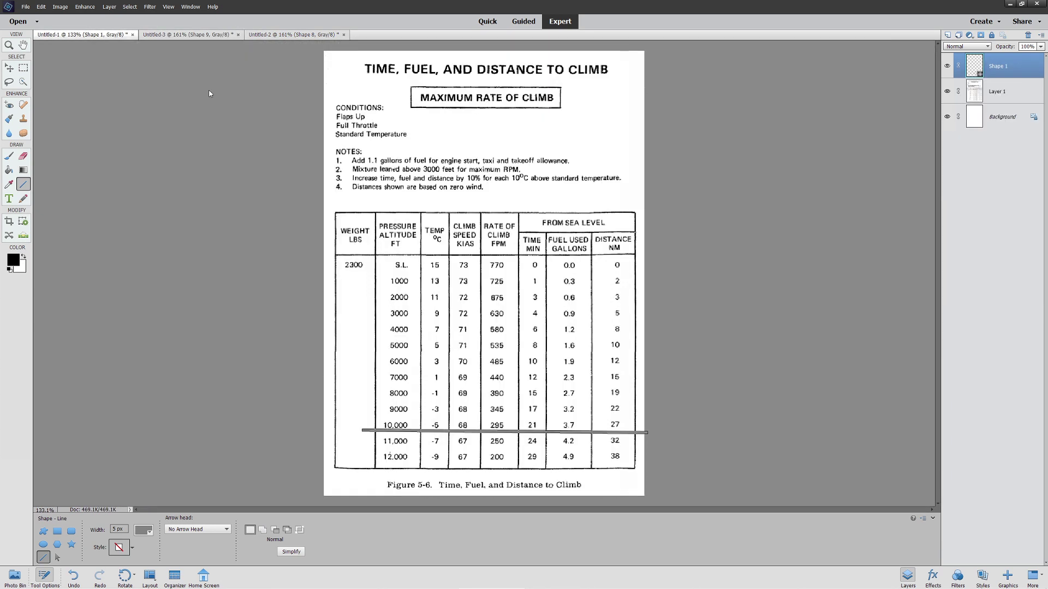
click(185, 35)
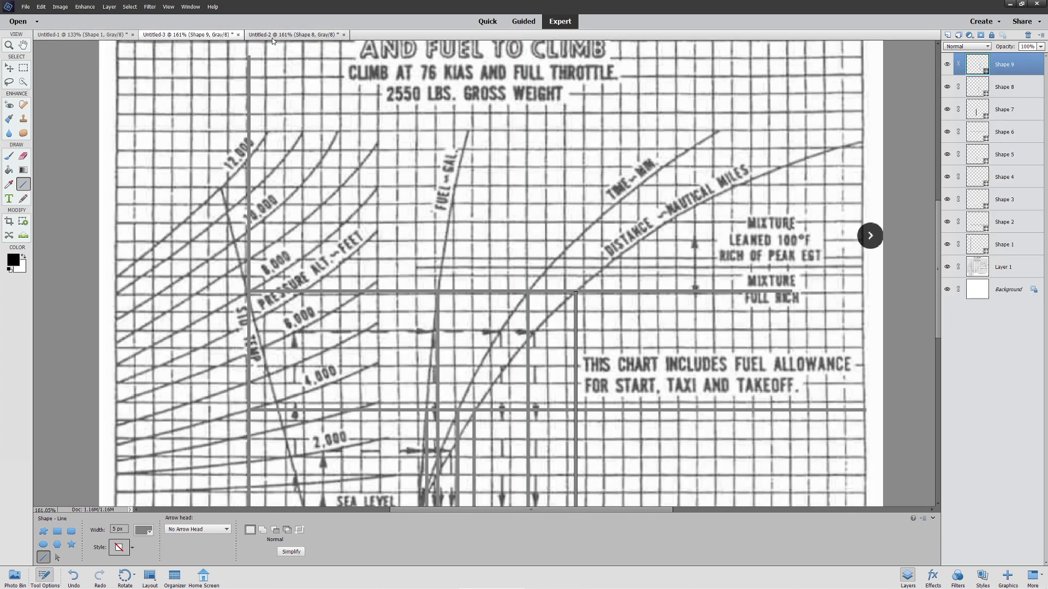
click(272, 36)
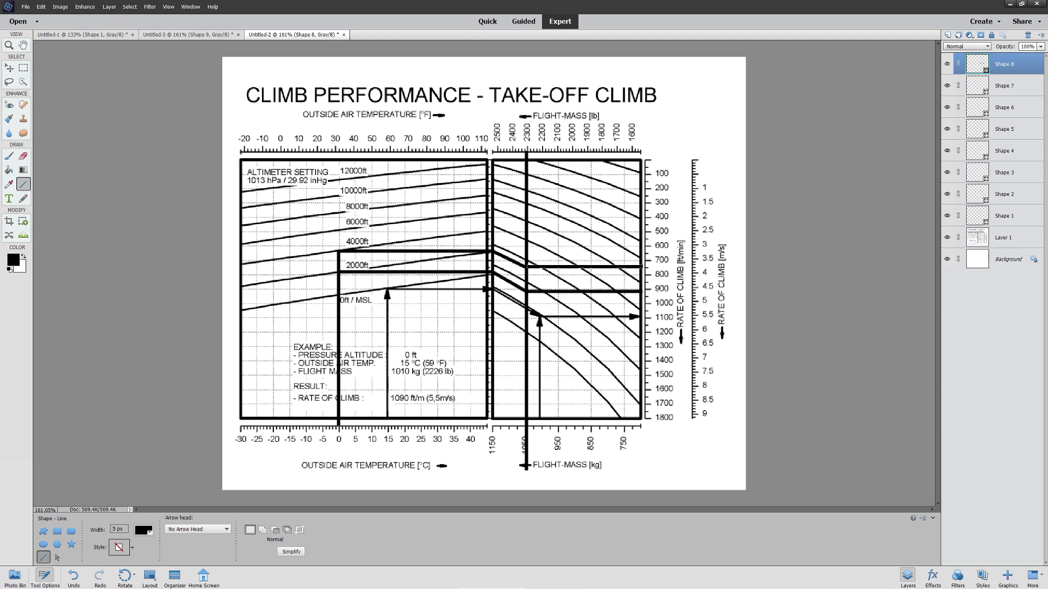